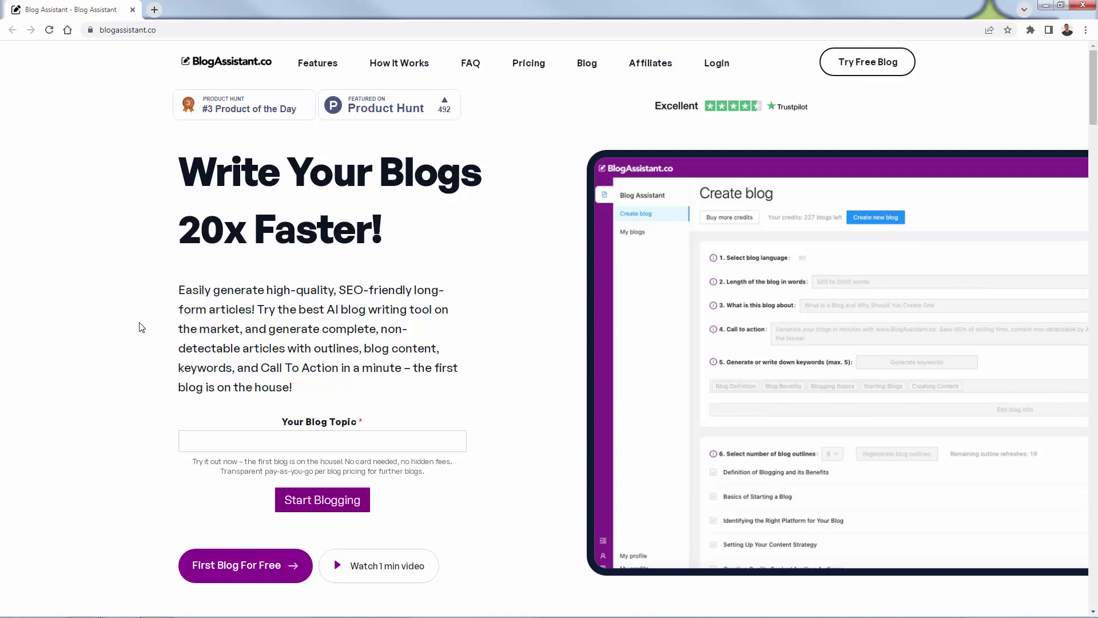
Scroll down the landing page past features, stats and How It Works to the FAQ list.
scroll(185, 243, down, 7)
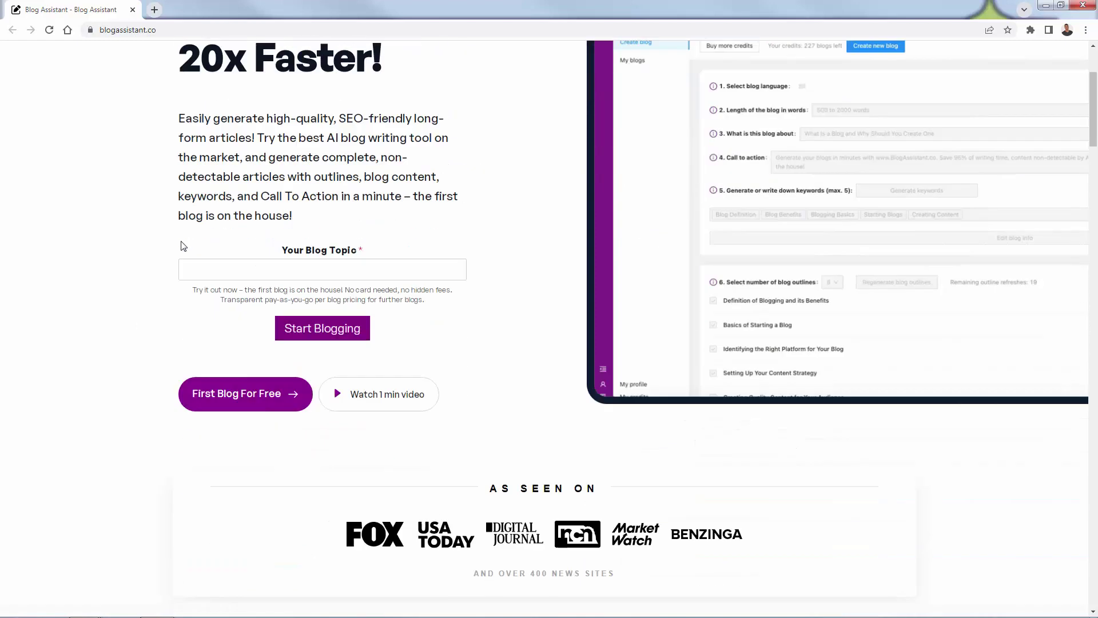
scroll(182, 245, down, 6)
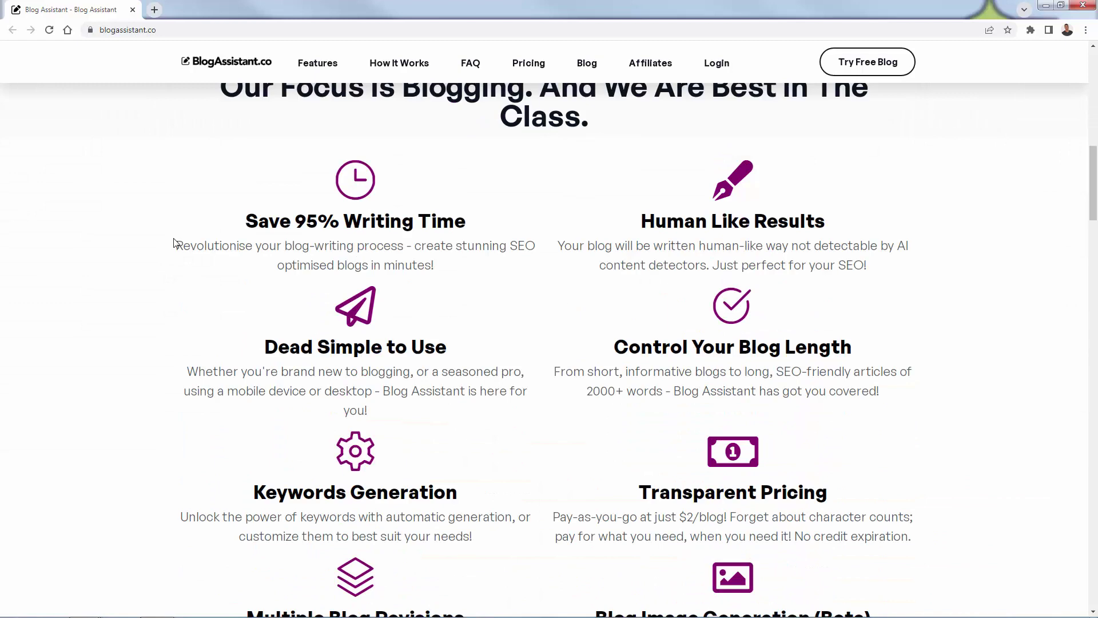
scroll(177, 243, down, 1)
scroll(177, 245, down, 1)
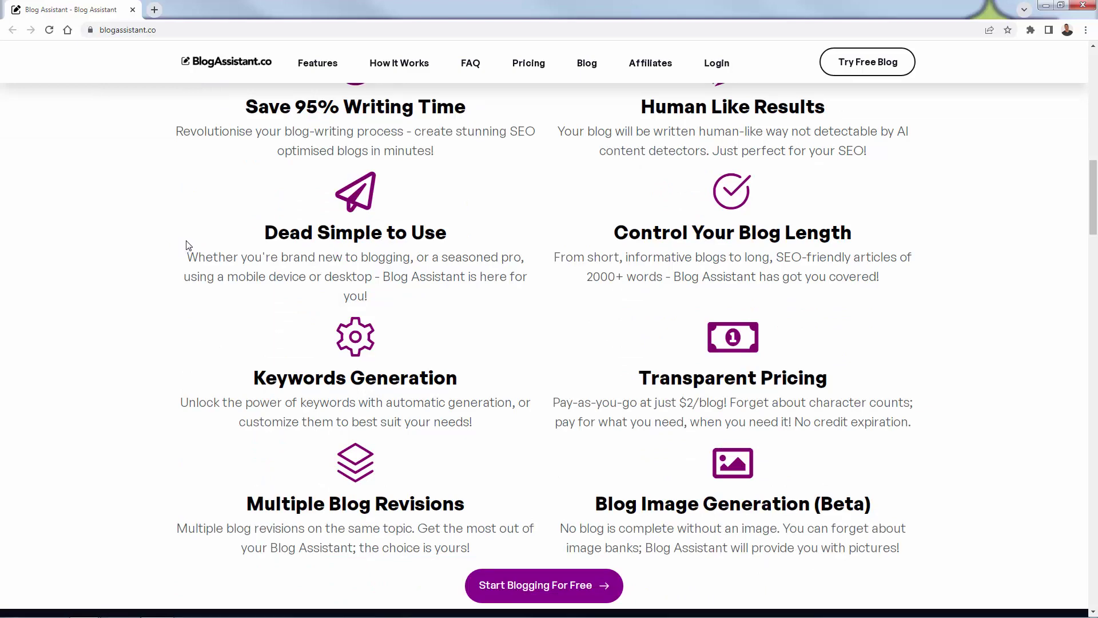
scroll(186, 242, down, 2)
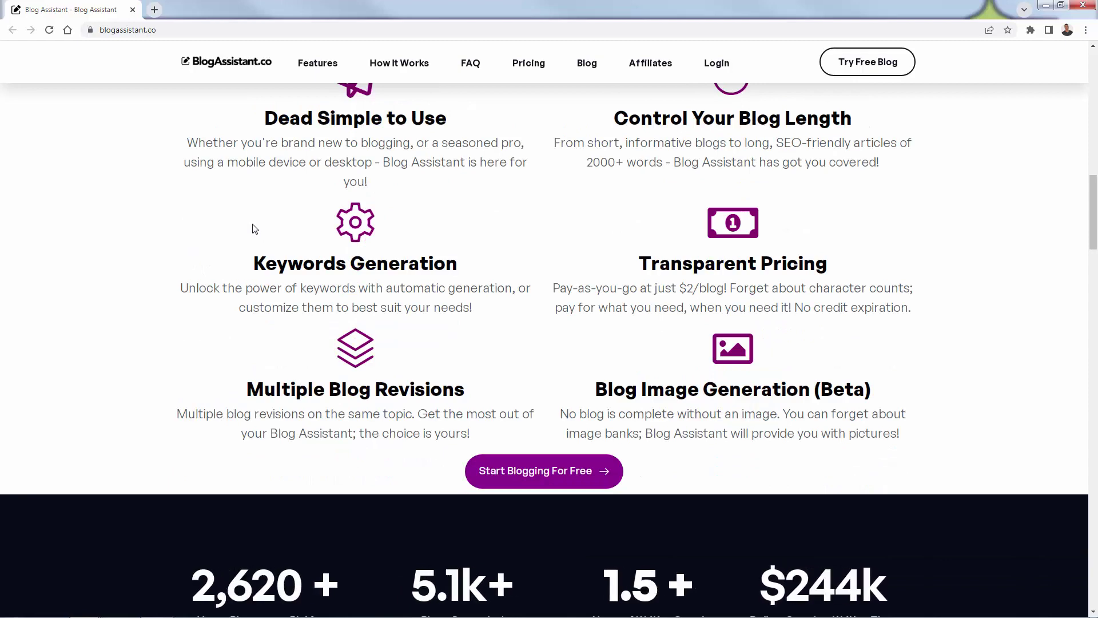
scroll(255, 229, down, 1)
scroll(255, 229, down, 5)
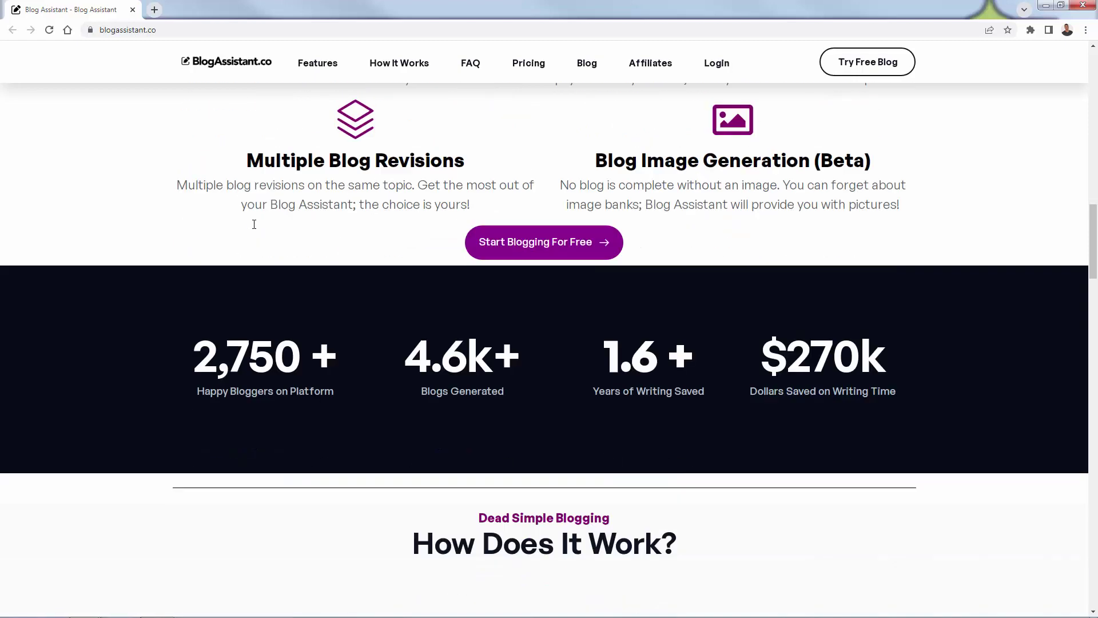
scroll(253, 224, down, 1)
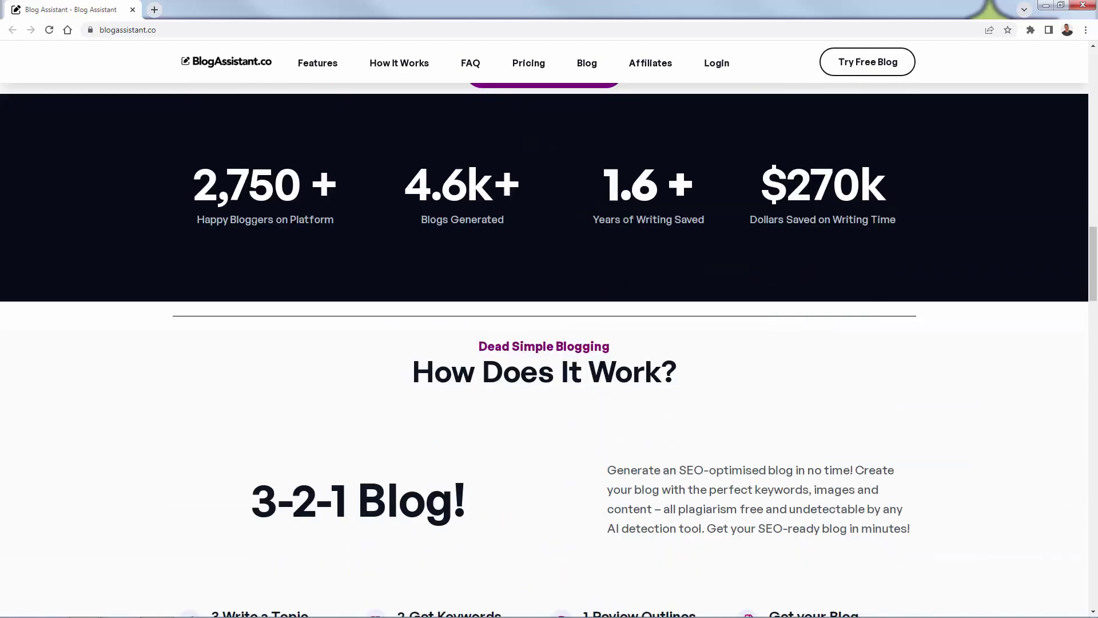
scroll(254, 223, down, 4)
scroll(255, 227, down, 5)
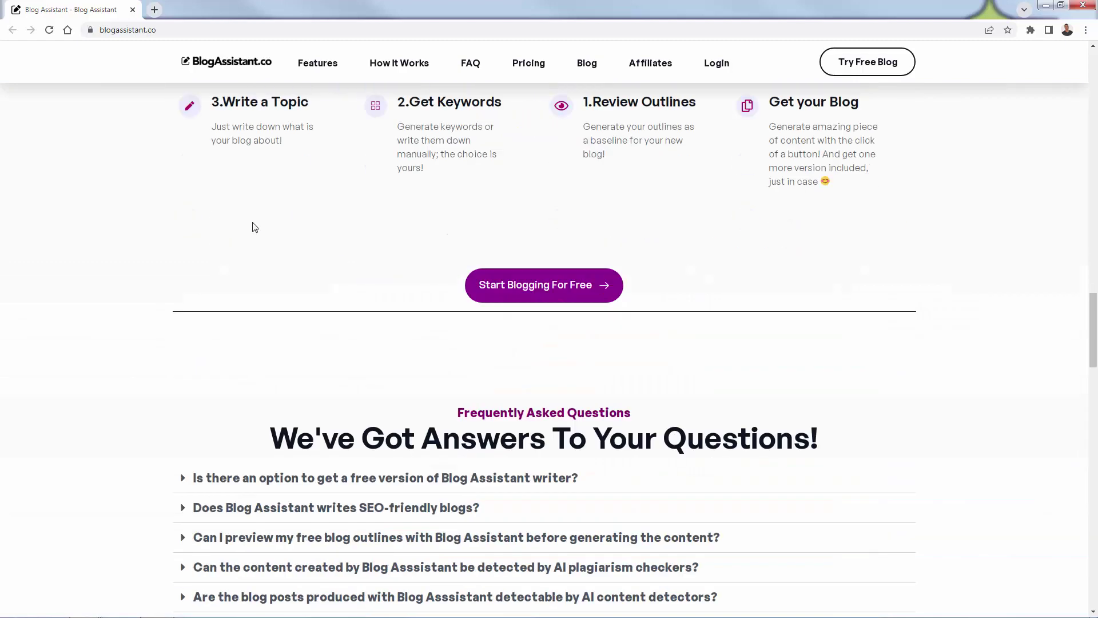
scroll(254, 227, down, 3)
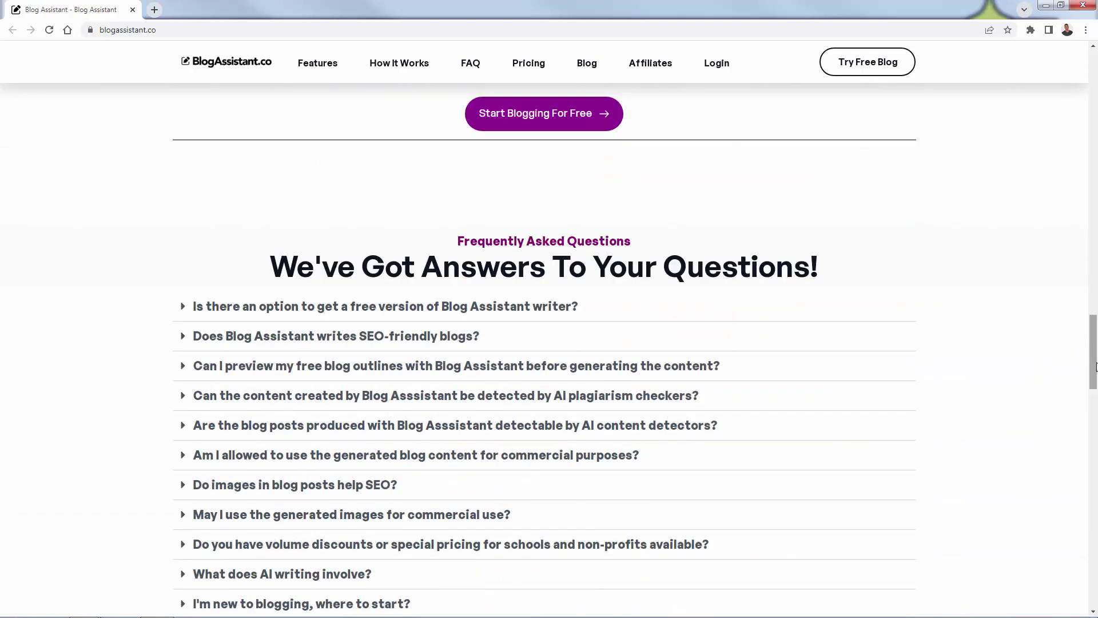
Drag the page scrollbar back up to the top of the landing page.
drag(1096, 366, 1096, 101)
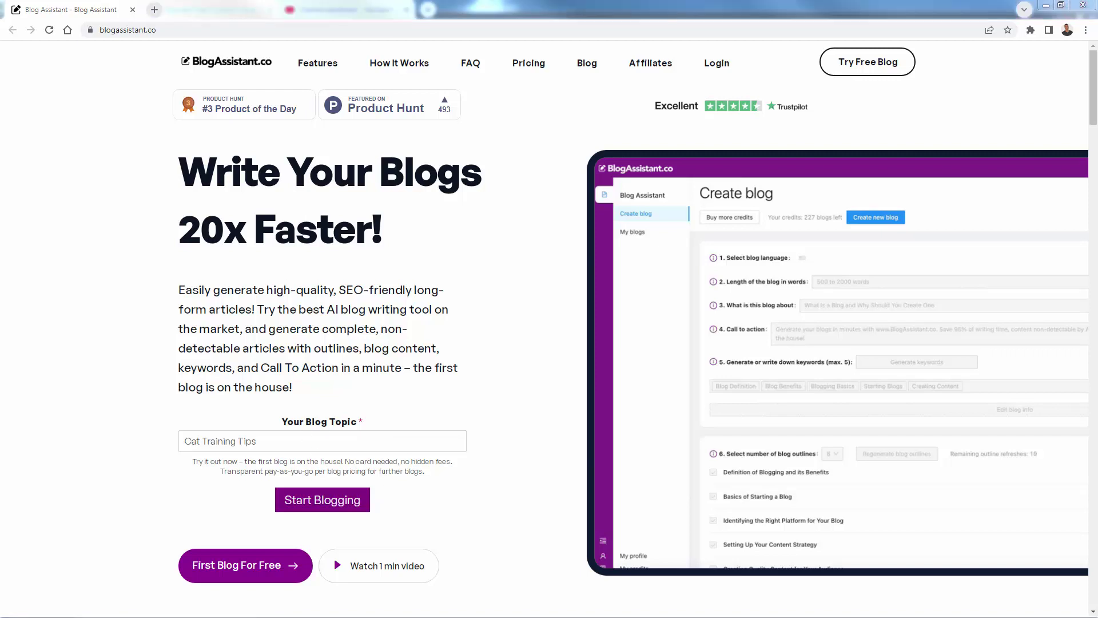
Start blogging on Cat Training Tips and register a free account through the two-step form.
click(314, 502)
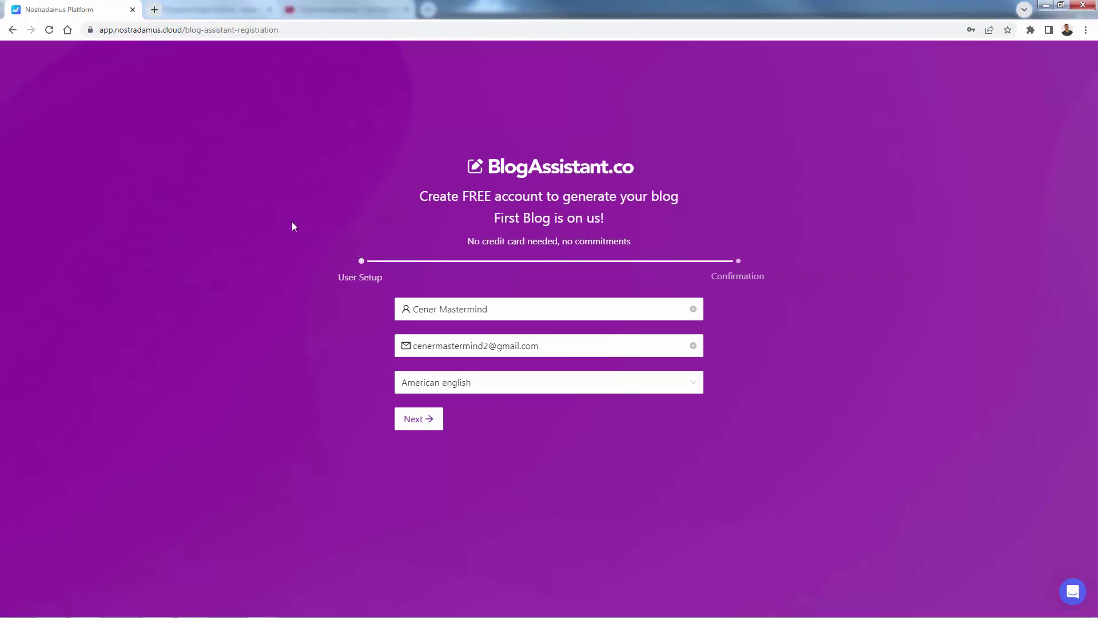
click(420, 426)
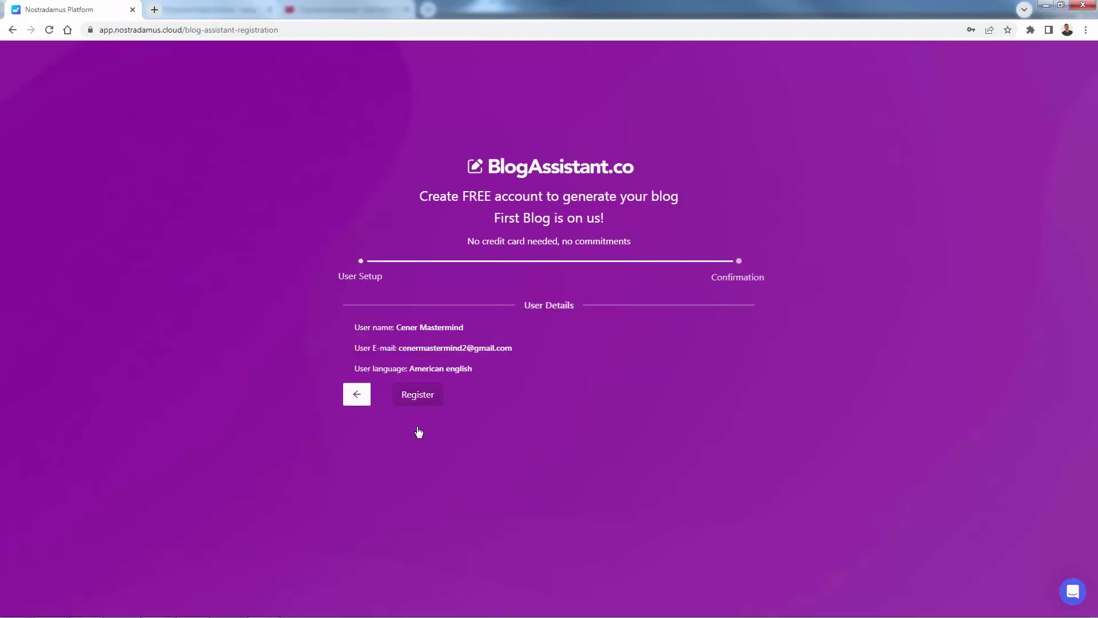
click(418, 406)
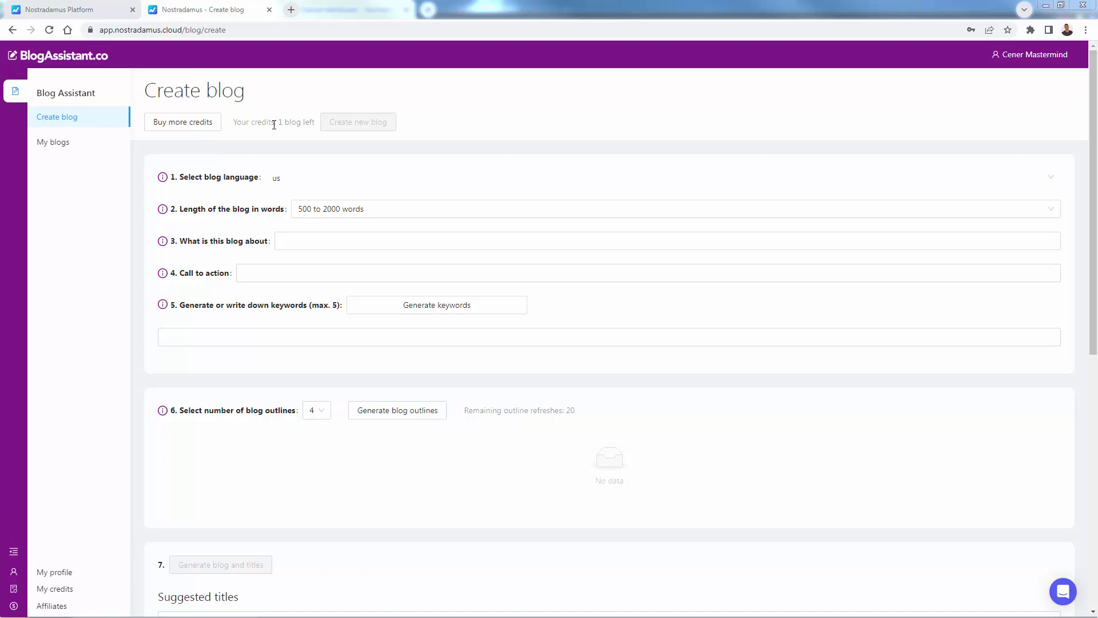
Try the 2000 to 4000 words and Up to 500 words blog length options.
drag(278, 122, 298, 122)
click(298, 122)
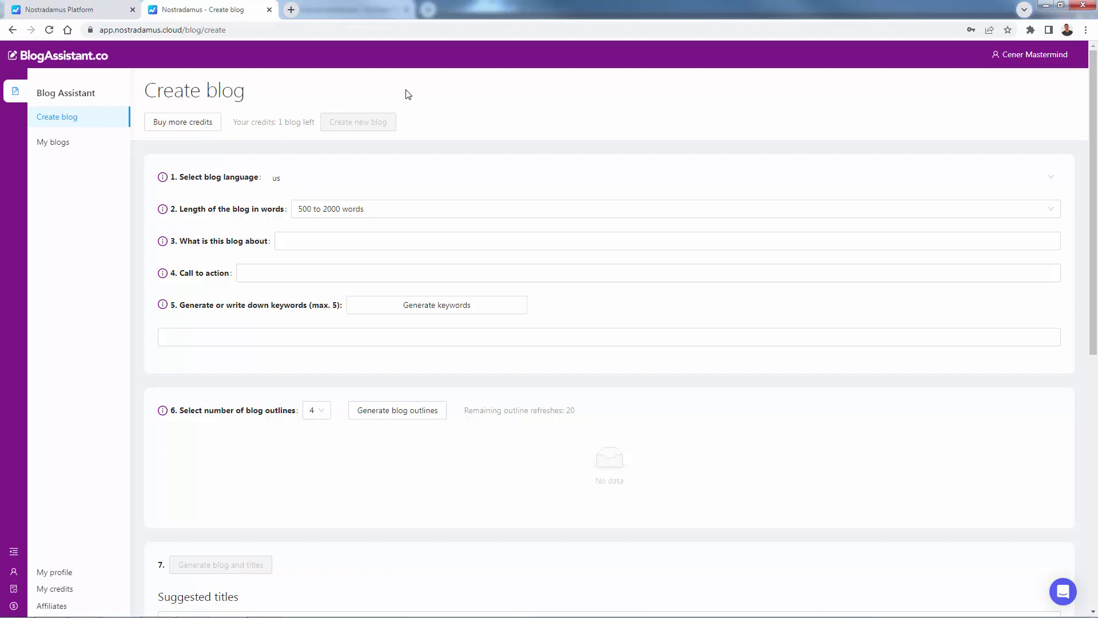
scroll(405, 92, down, 1)
click(342, 152)
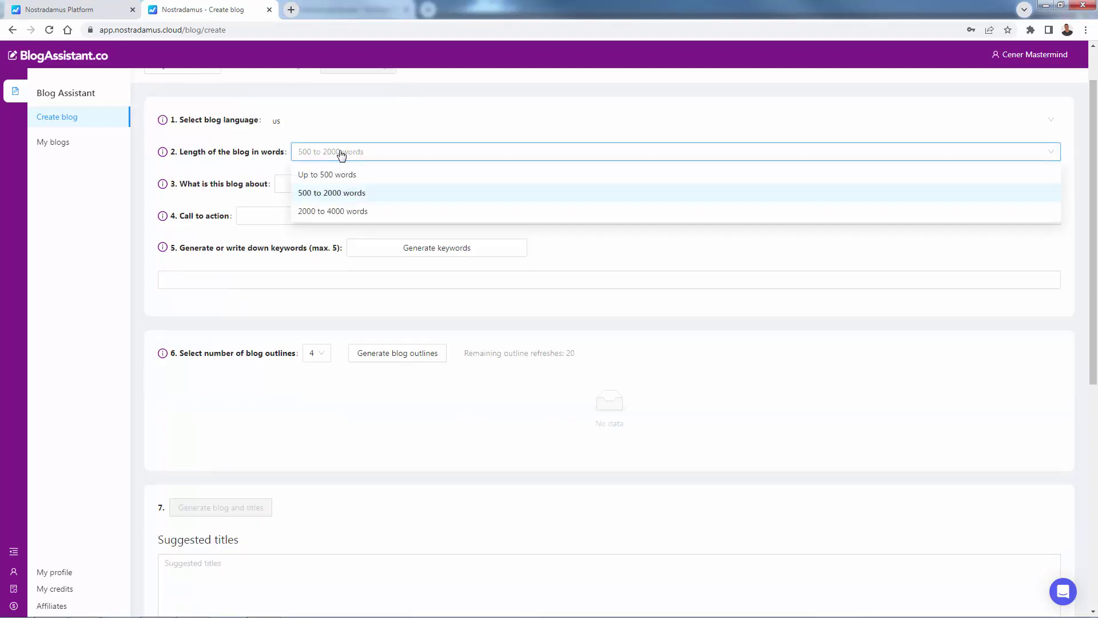
click(320, 213)
scroll(332, 177, up, 1)
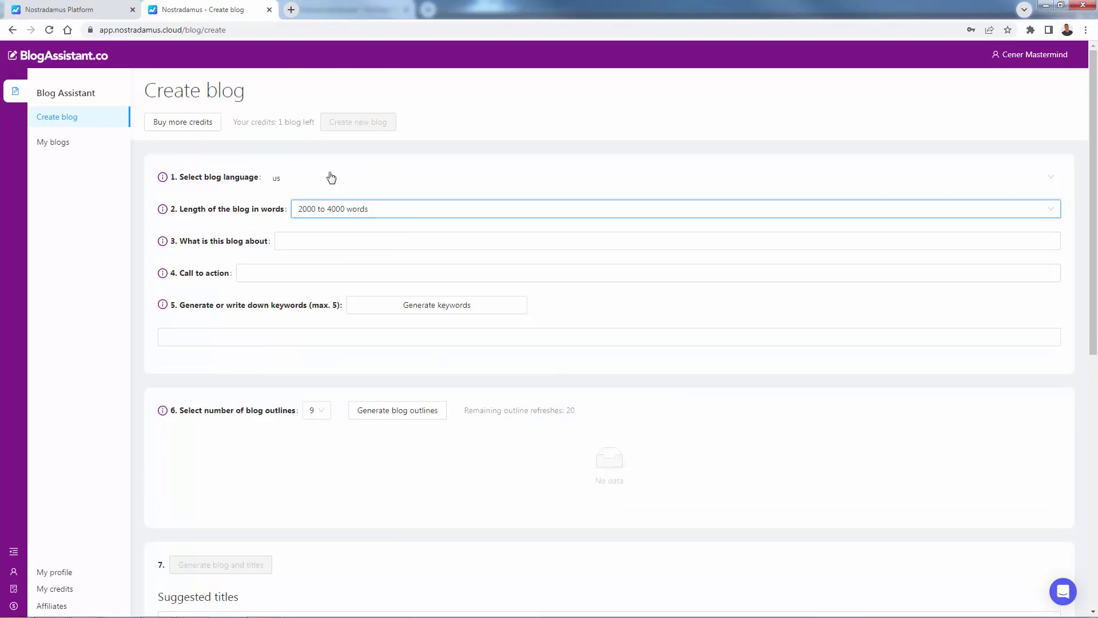
click(326, 210)
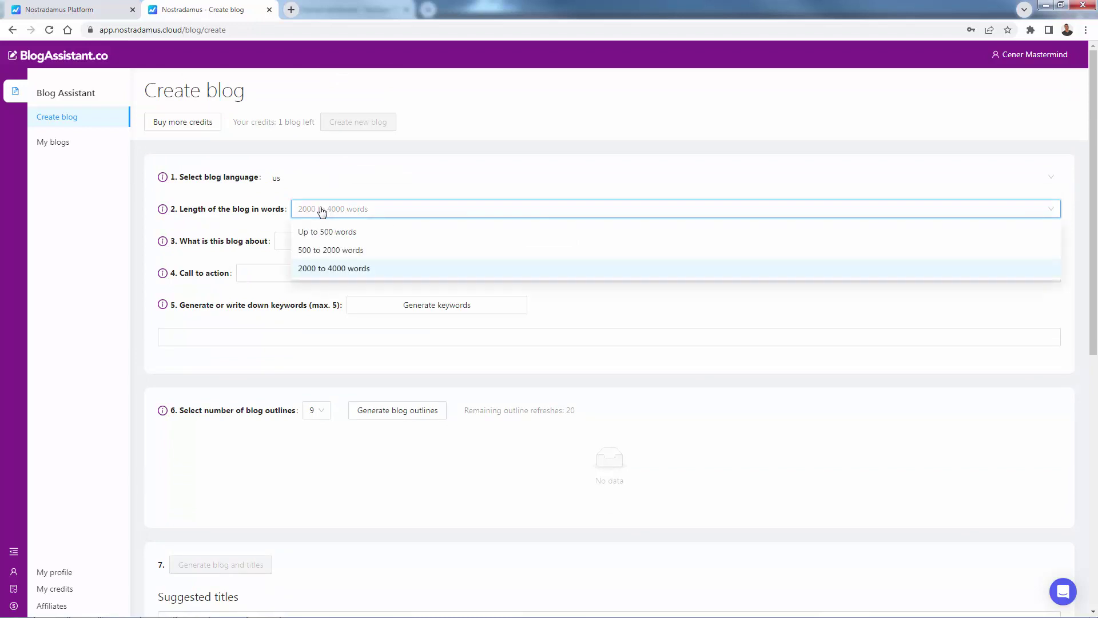
click(354, 232)
Settle on 500 to 2000 words and show the help for 'What is this blog about'.
click(348, 208)
click(330, 273)
click(326, 210)
click(314, 251)
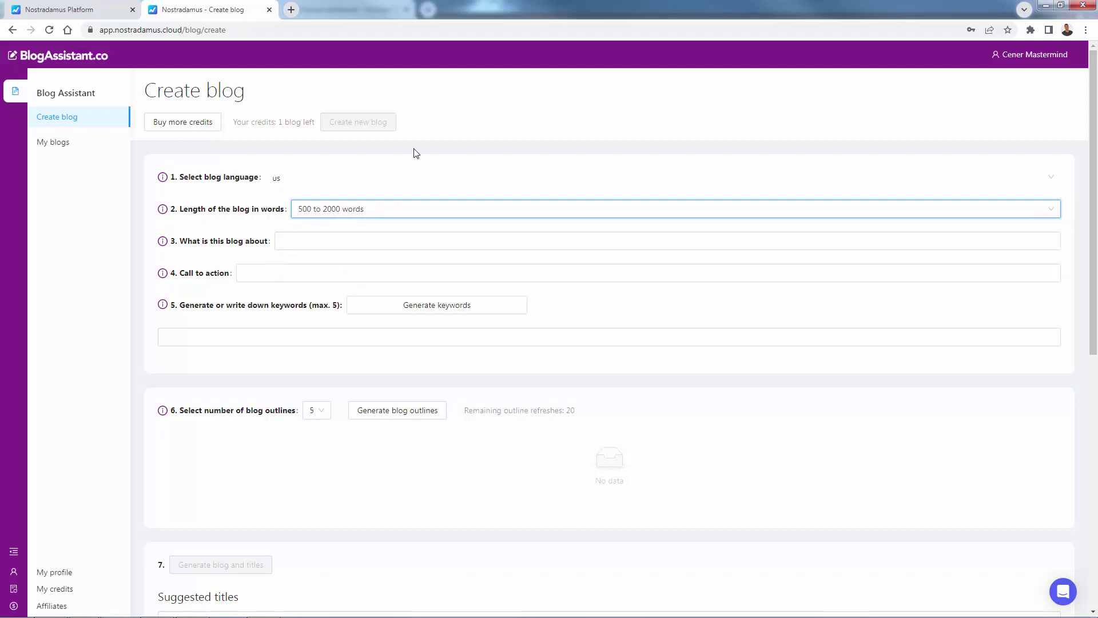
click(299, 236)
click(163, 242)
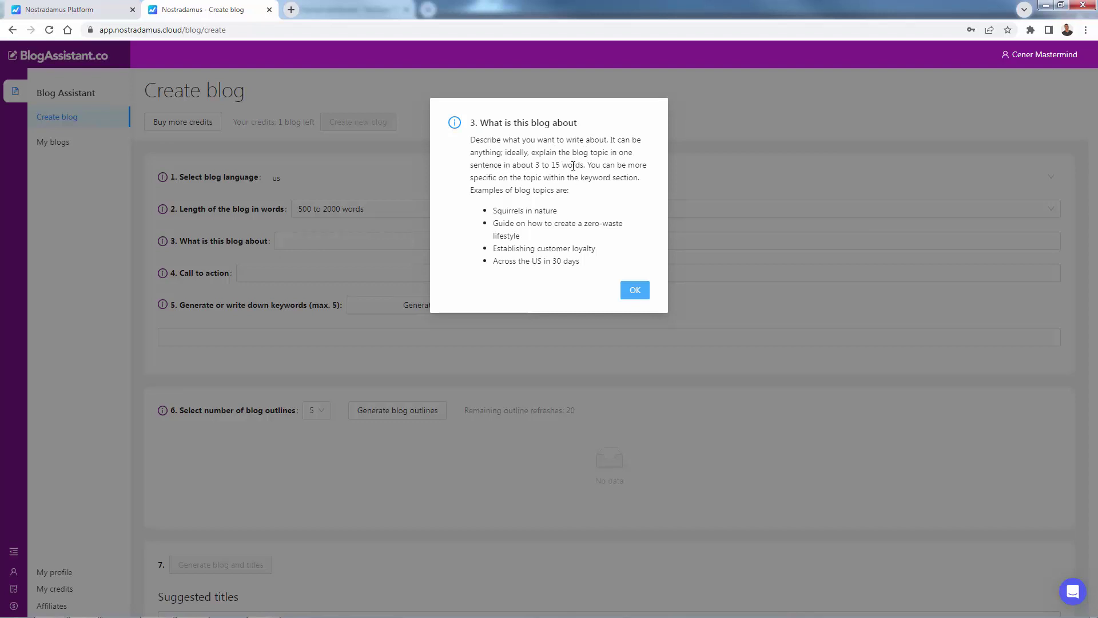
Dismiss the topic help and enter 'Cat Training Tips' as the blog topic.
drag(471, 190, 571, 280)
click(567, 260)
click(635, 291)
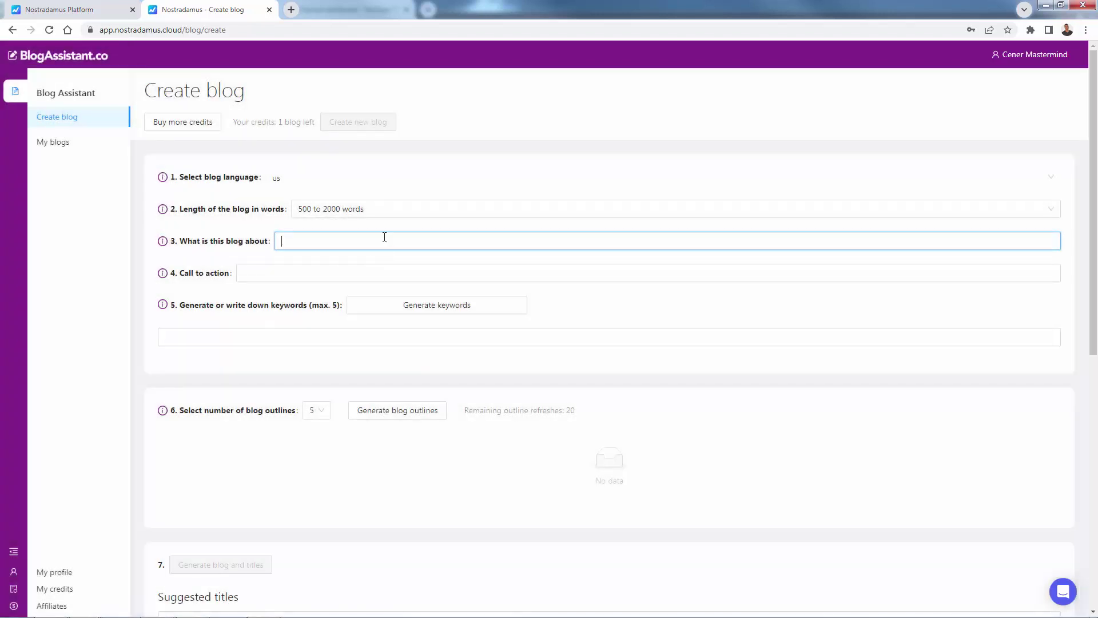
text(Cat Training Tips)
click(369, 272)
Set the call to action to 'Shop Our Cat Products' and generate keywords.
click(163, 273)
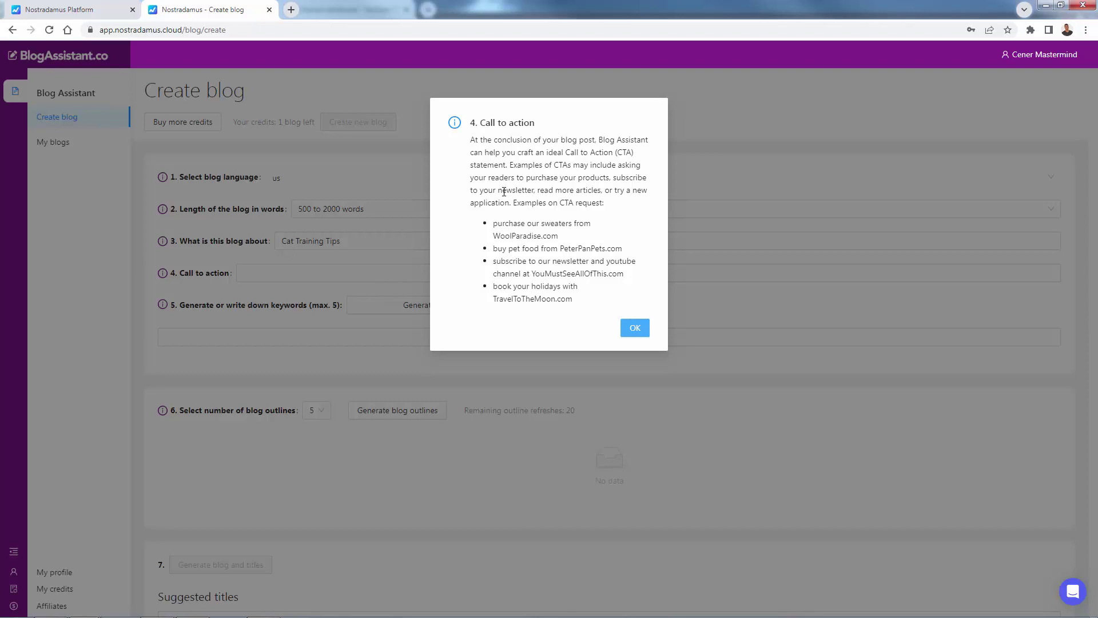
click(623, 330)
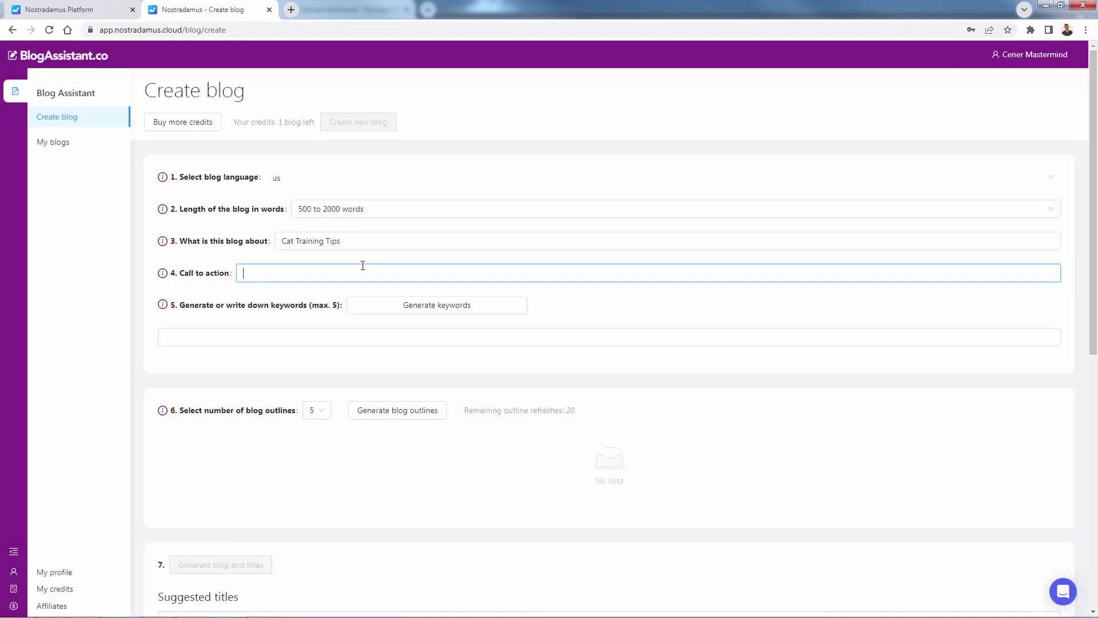
text(Shop Our Cat Products)
click(361, 318)
click(372, 305)
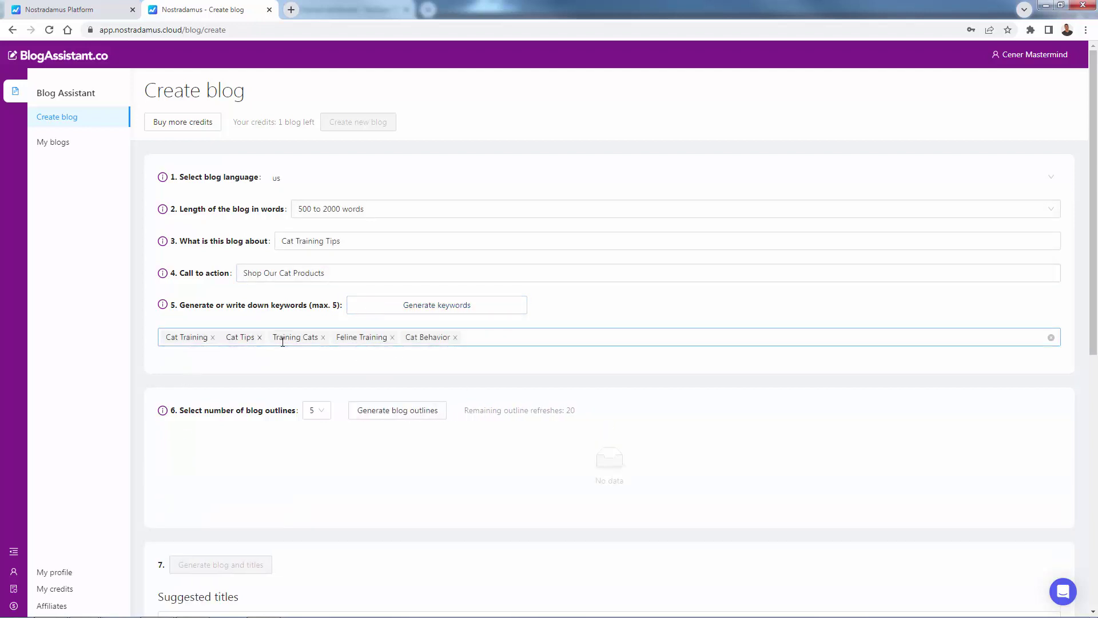
Add 'cat products' as a keyword tag.
click(490, 338)
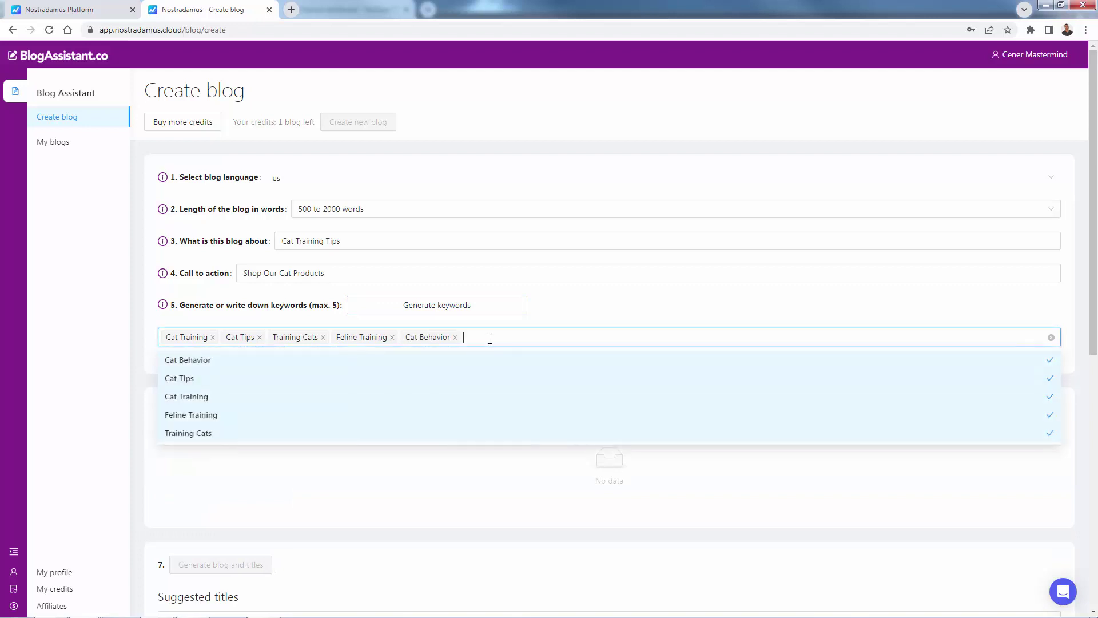
text(cat products)
key(Return)
key(Escape)
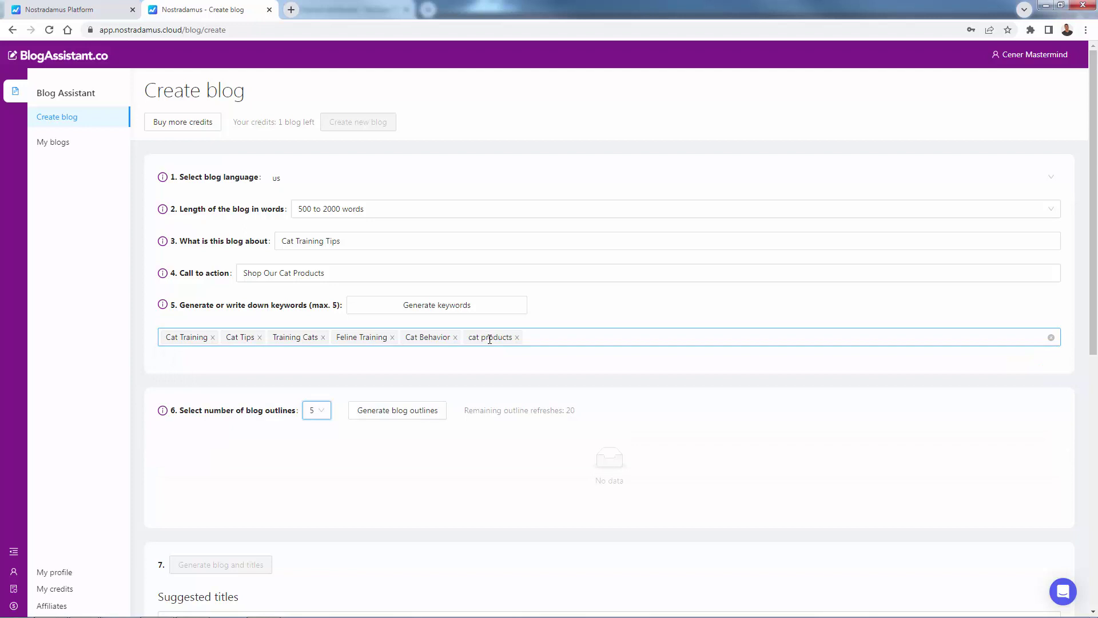
scroll(490, 339, down, 8)
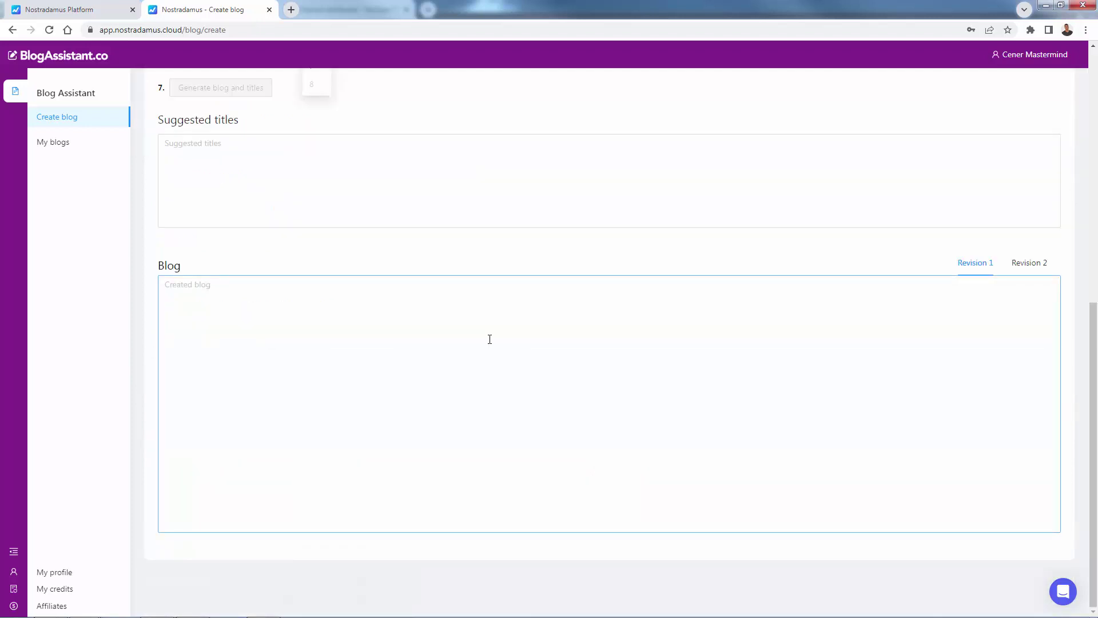
scroll(404, 314, up, 6)
Add 'cat t-shirts' as a keyword tag, bringing the total to seven.
click(543, 201)
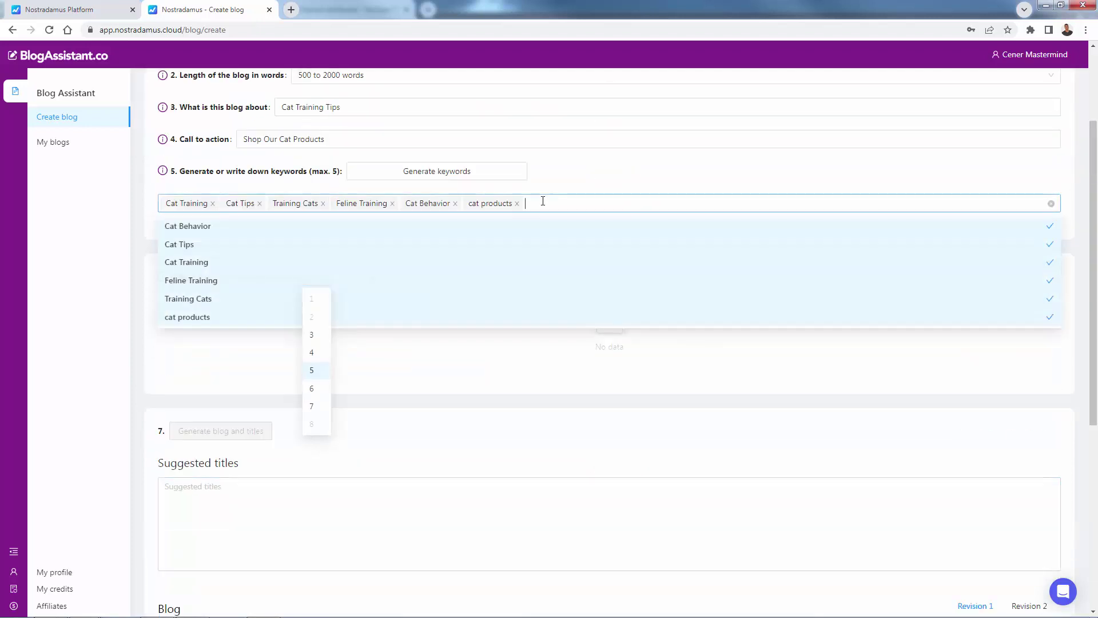
text(cat t-shirts)
key(Return)
key(Escape)
click(586, 189)
scroll(329, 274, up, 3)
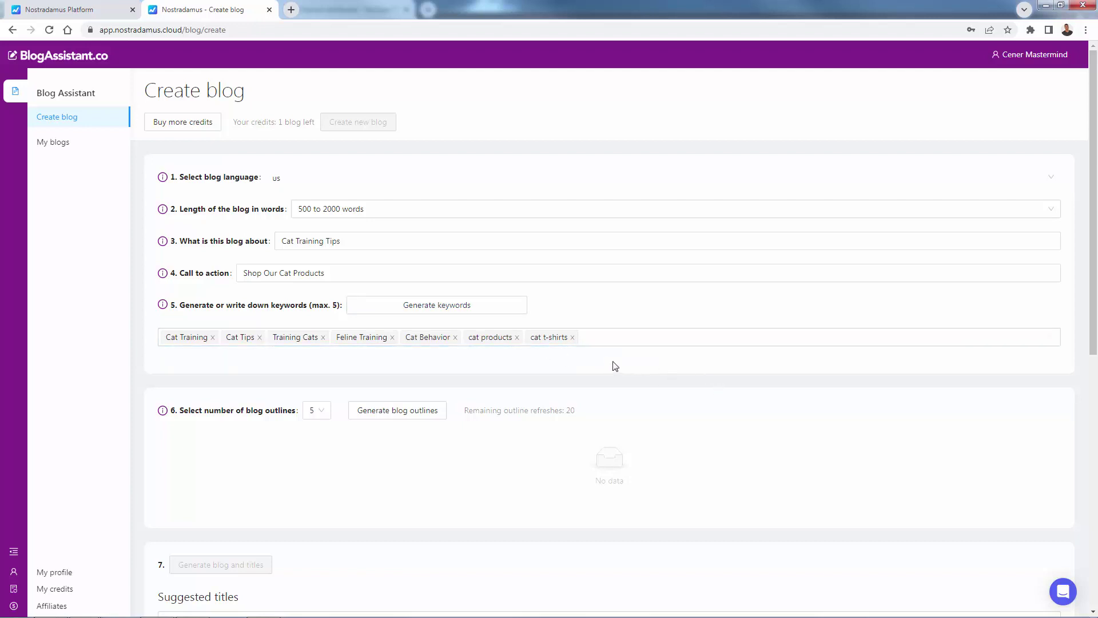
scroll(613, 365, down, 1)
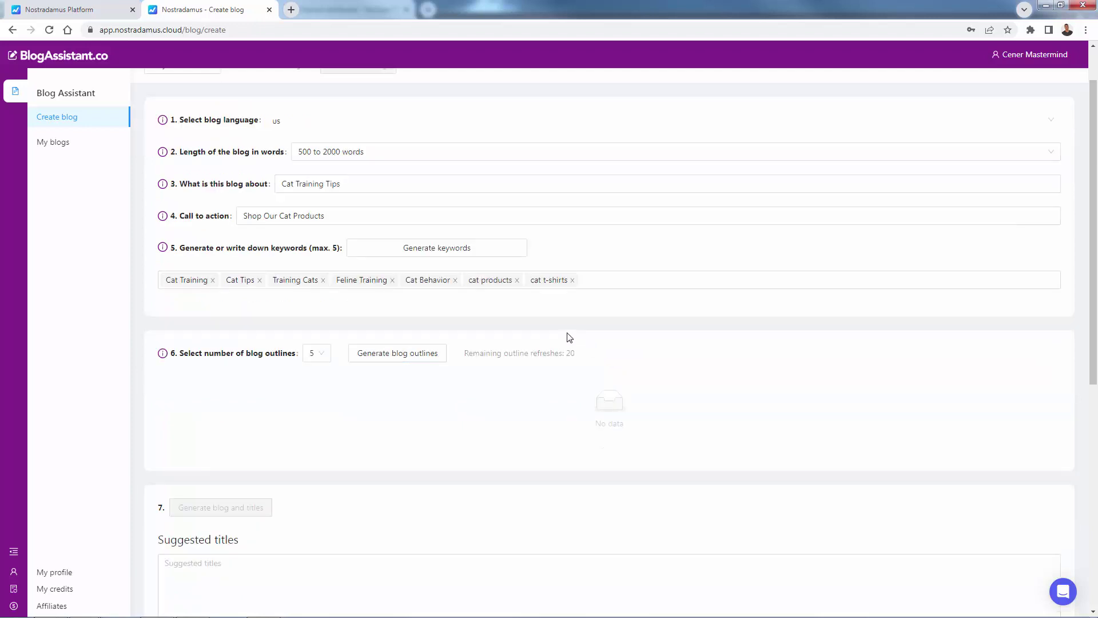
scroll(570, 338, down, 2)
scroll(575, 331, down, 1)
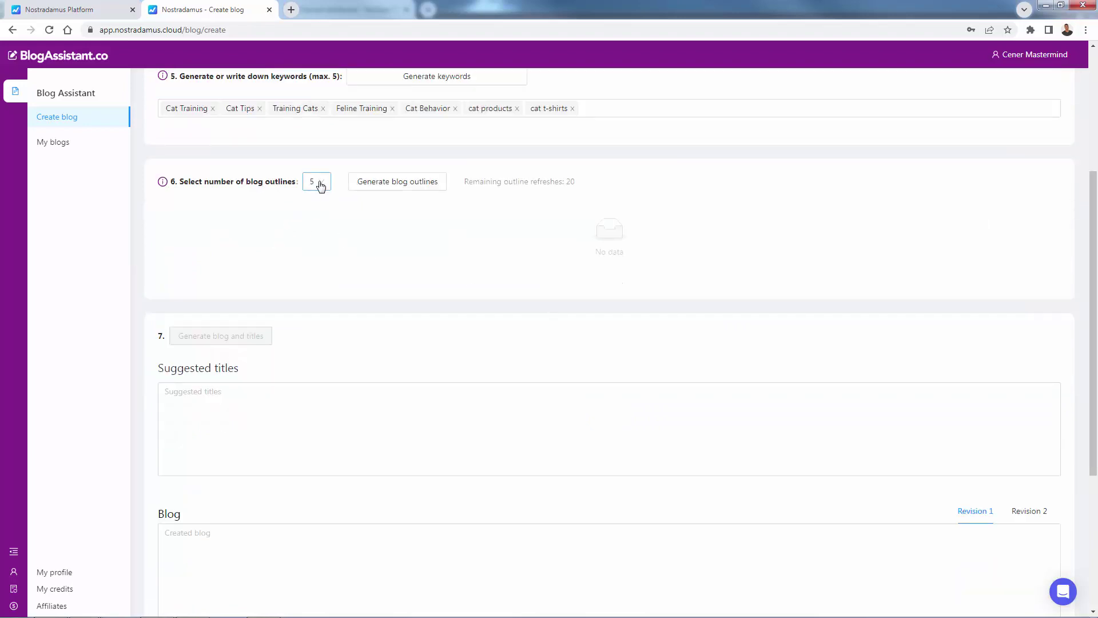
Read the outline count help and set the number of outlines to 5.
click(163, 183)
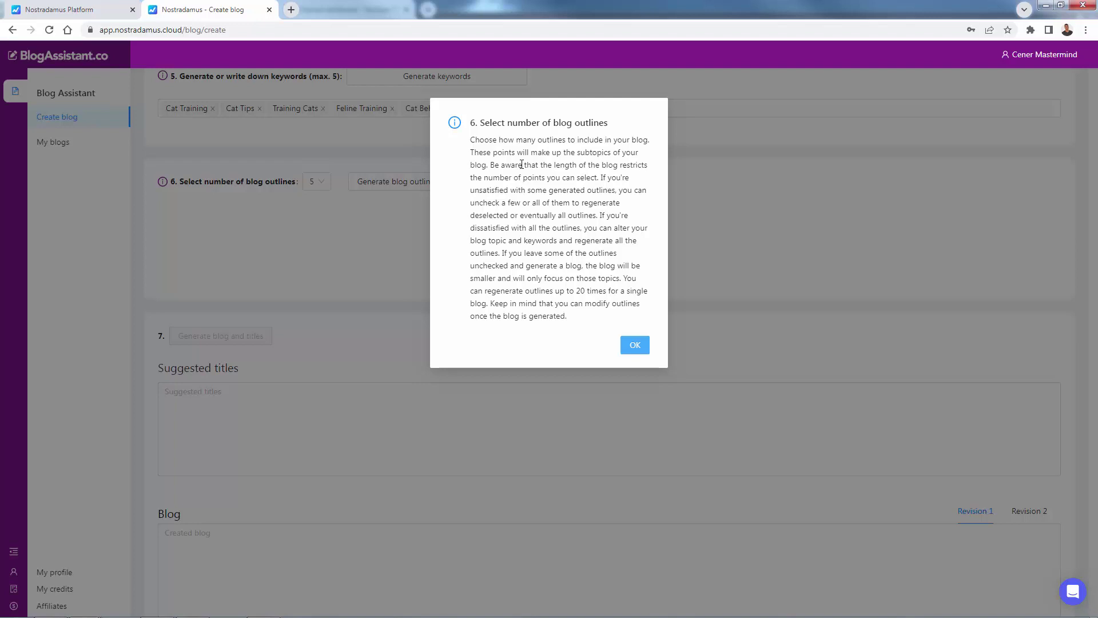
click(635, 346)
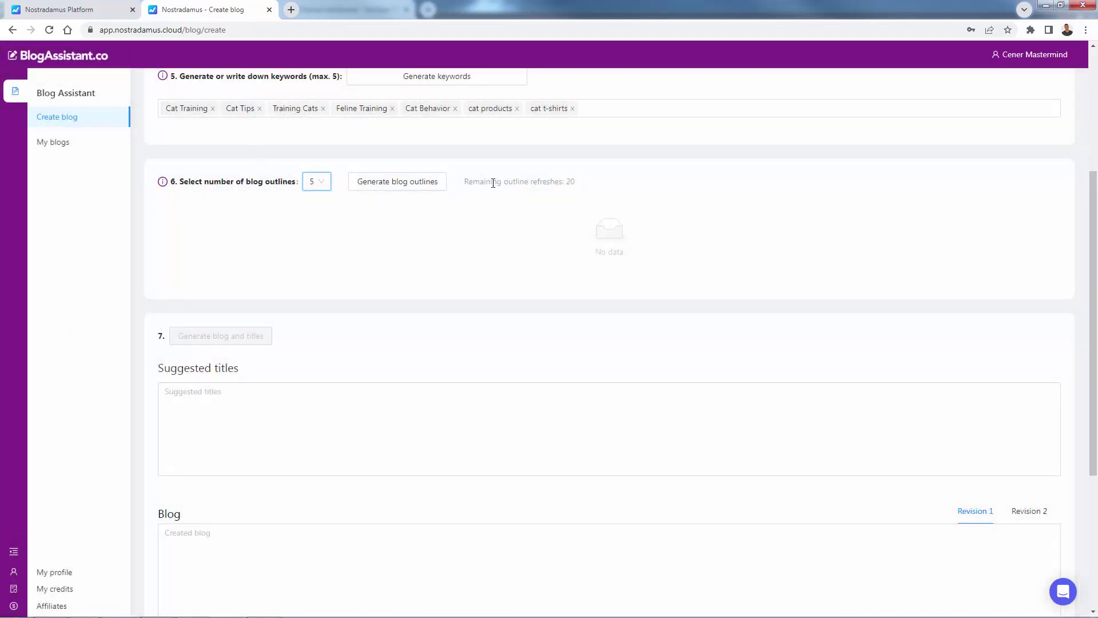
click(325, 181)
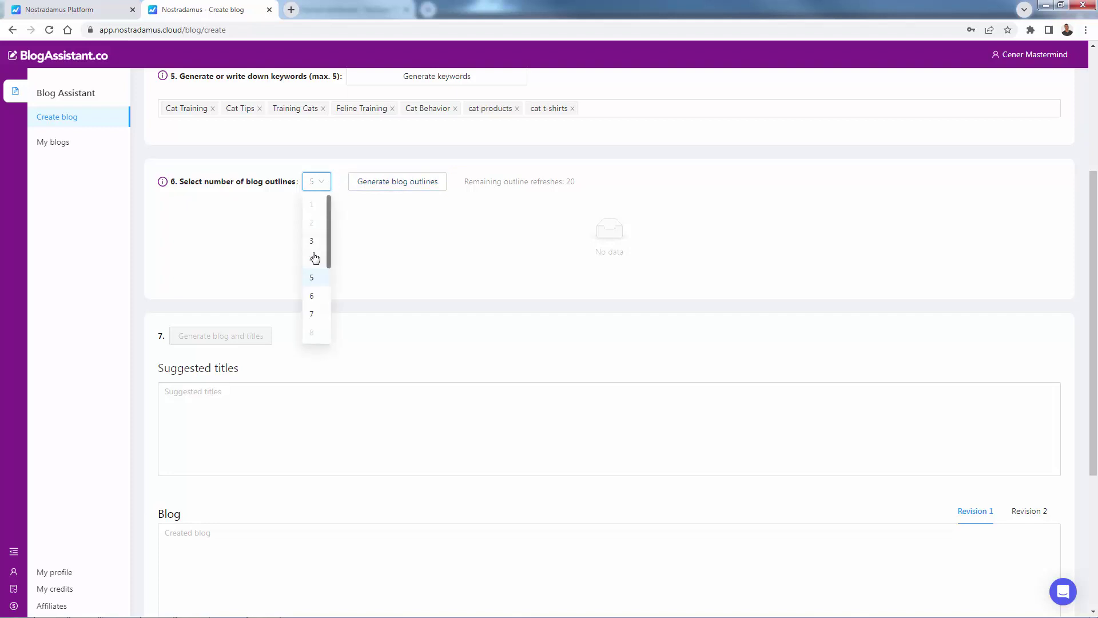
click(312, 241)
click(316, 182)
click(319, 277)
Remove the Feline Training and Training Cats keywords, leaving five keywords.
click(421, 187)
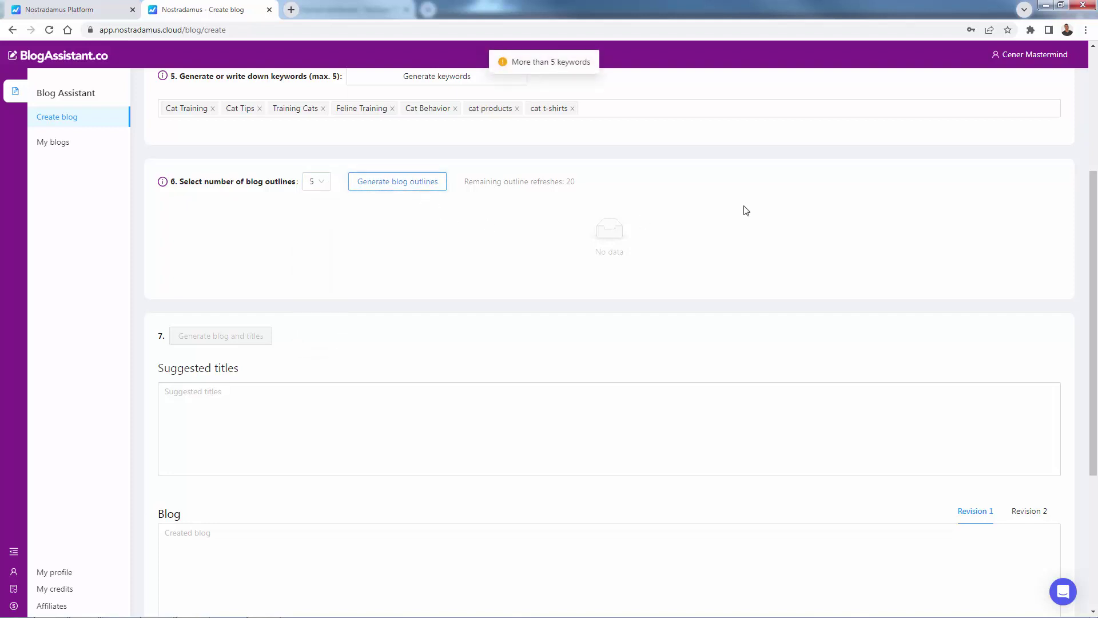
scroll(470, 206, up, 2)
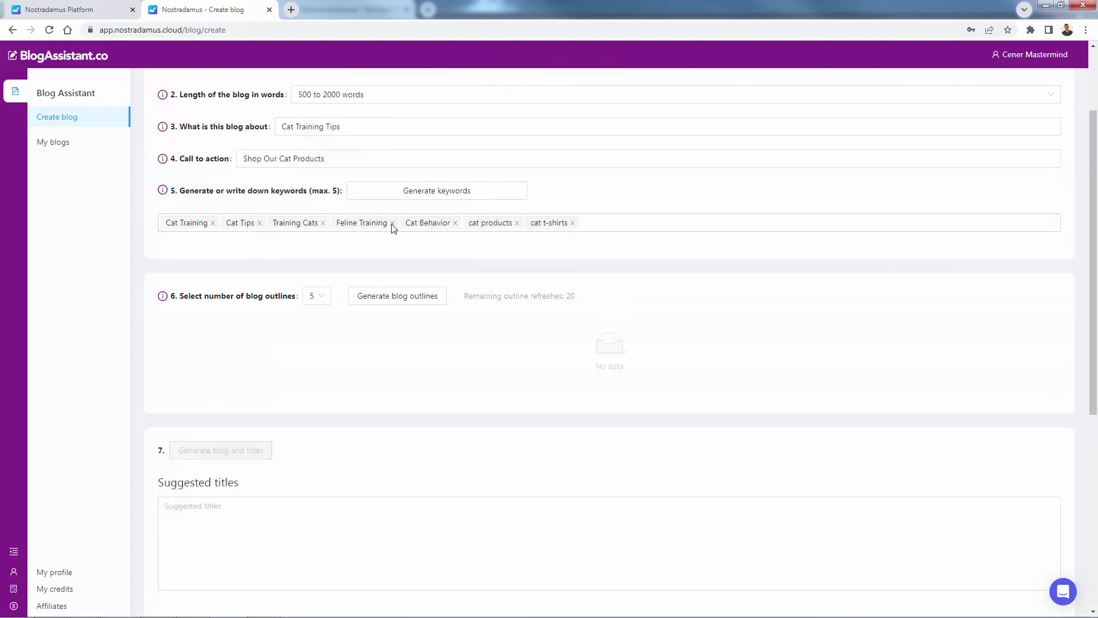
click(392, 223)
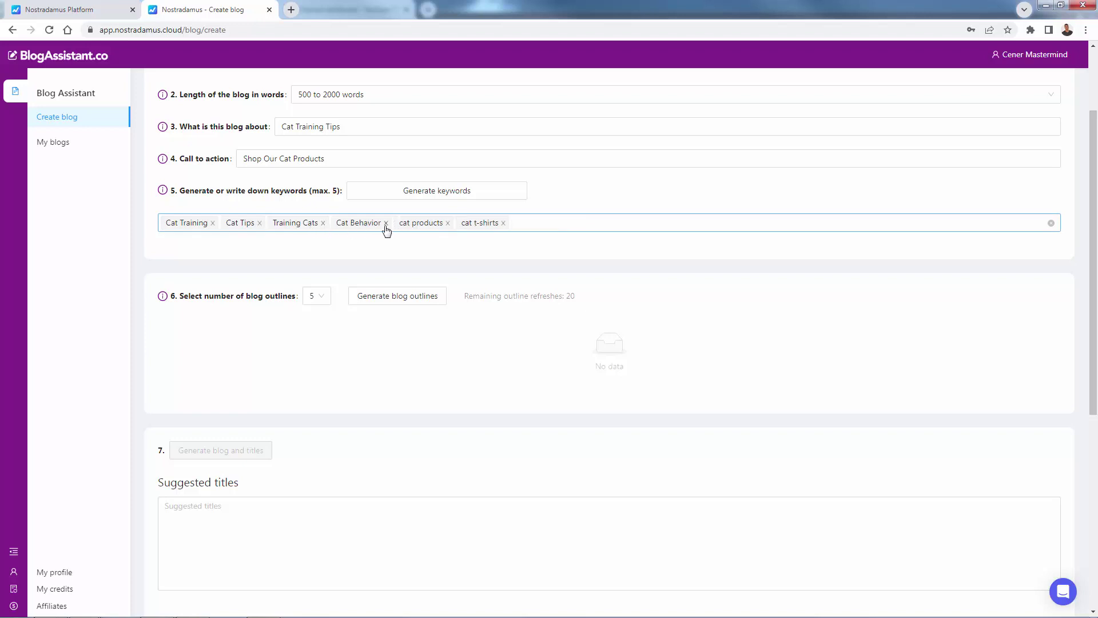
click(322, 224)
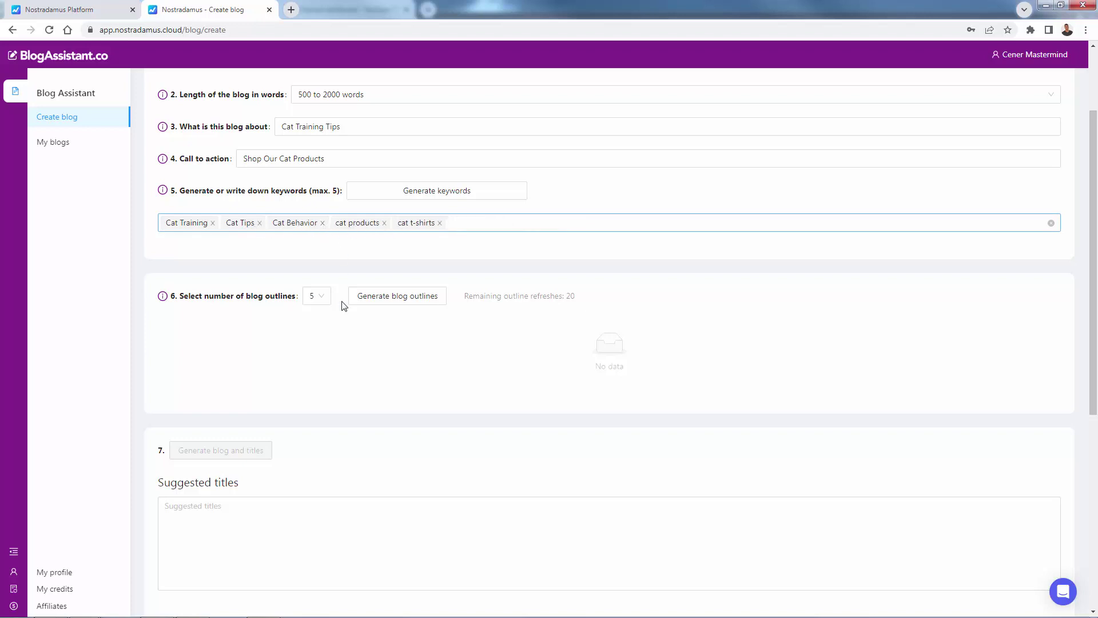
Generate five blog outlines and toggle the first and Cat Tips outlines off and back on.
click(422, 303)
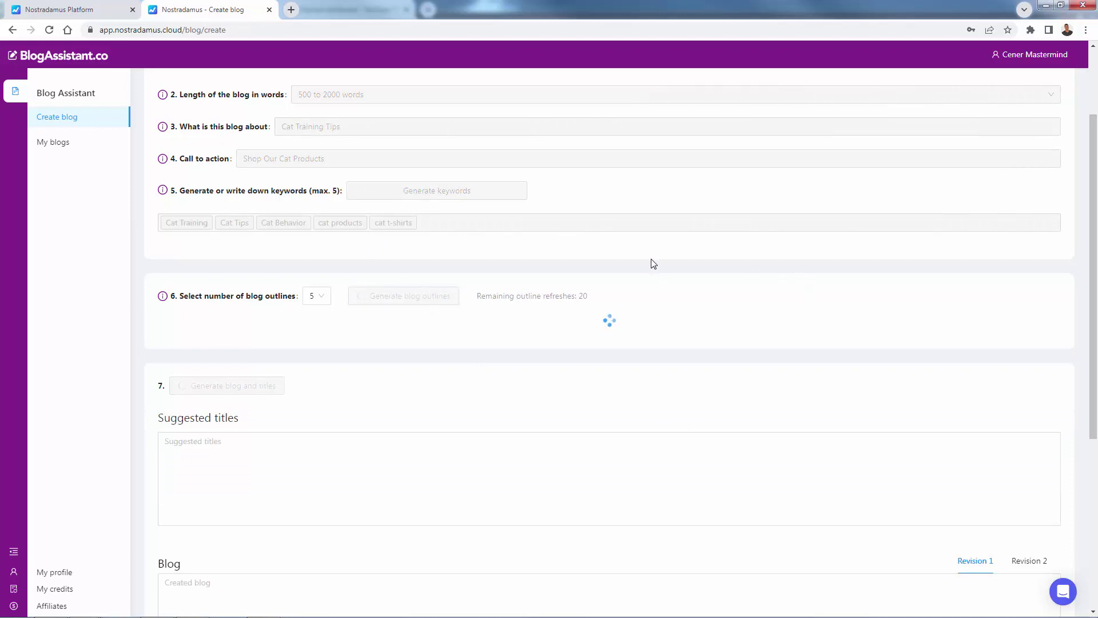
scroll(639, 249, down, 2)
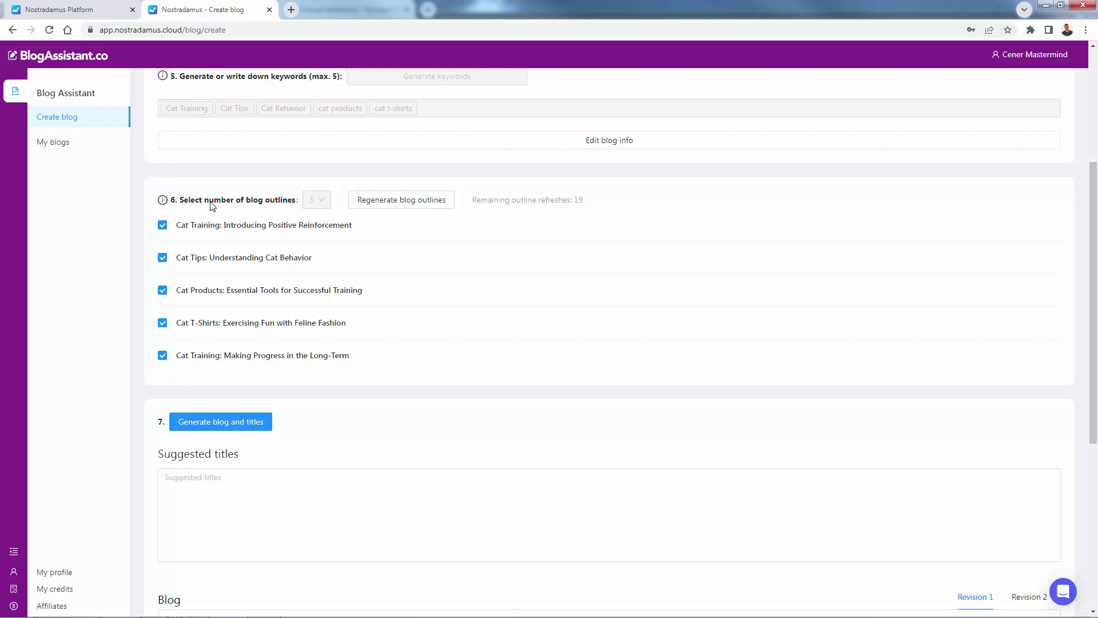
click(164, 226)
click(168, 233)
drag(195, 321, 314, 321)
click(218, 318)
click(163, 259)
click(163, 259)
scroll(688, 221, down, 1)
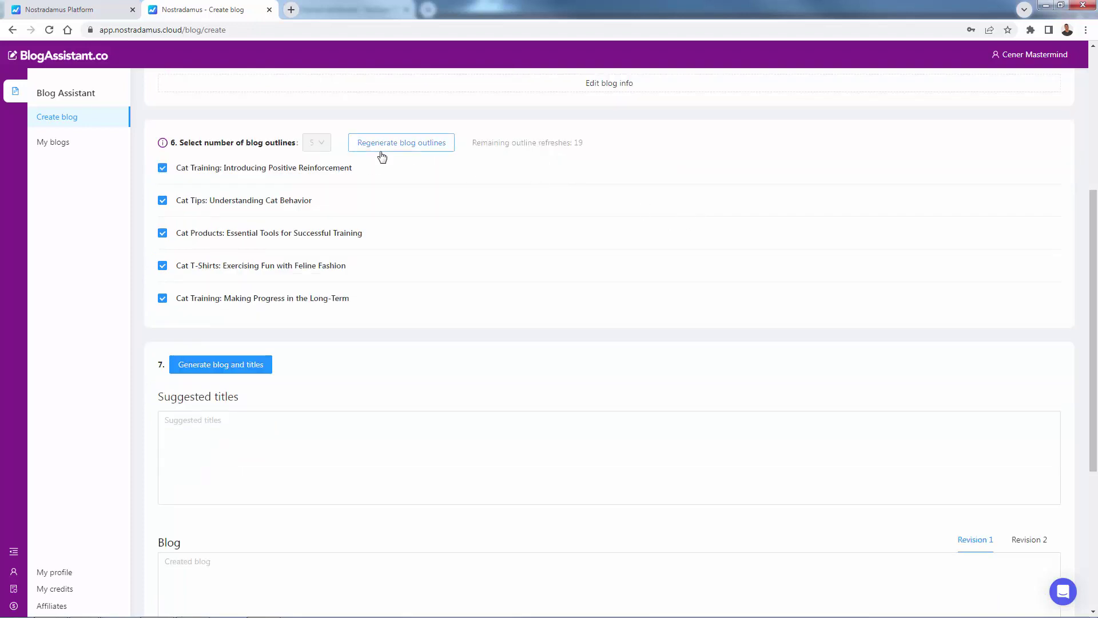
scroll(852, 185, down, 1)
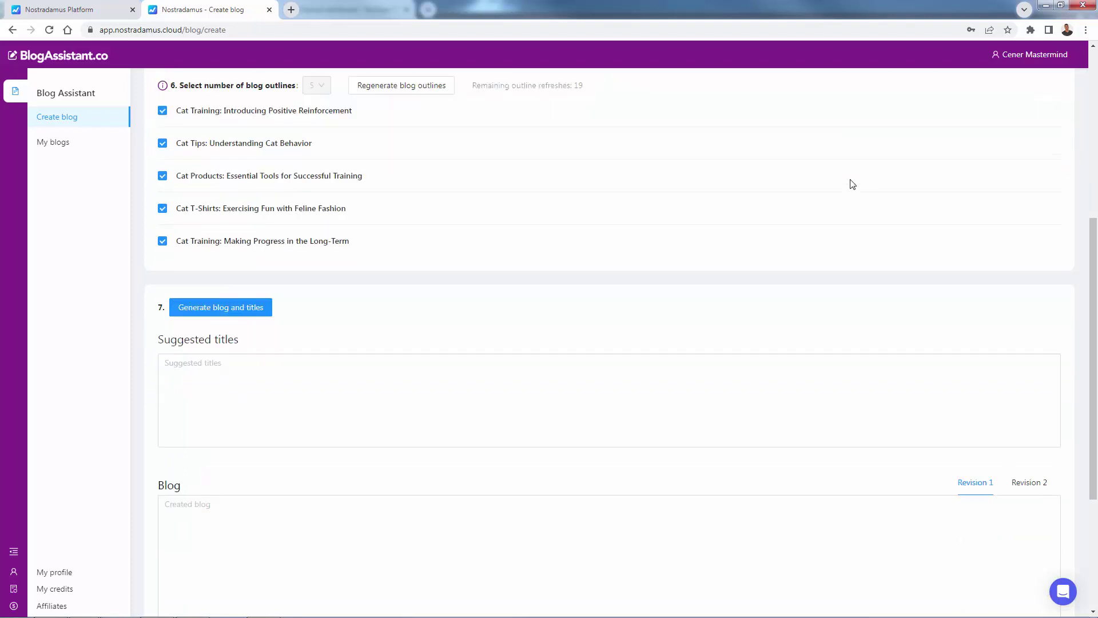
scroll(852, 184, down, 2)
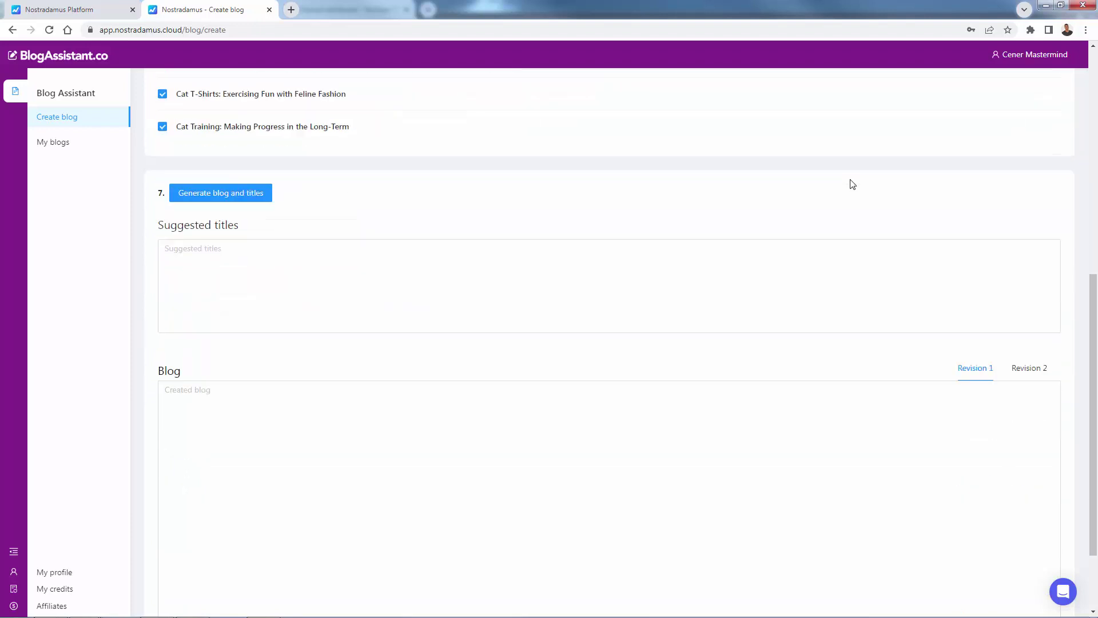
Generate the blog and titles, confirming with Proceed, producing a 1481-word Revision 1.
click(229, 194)
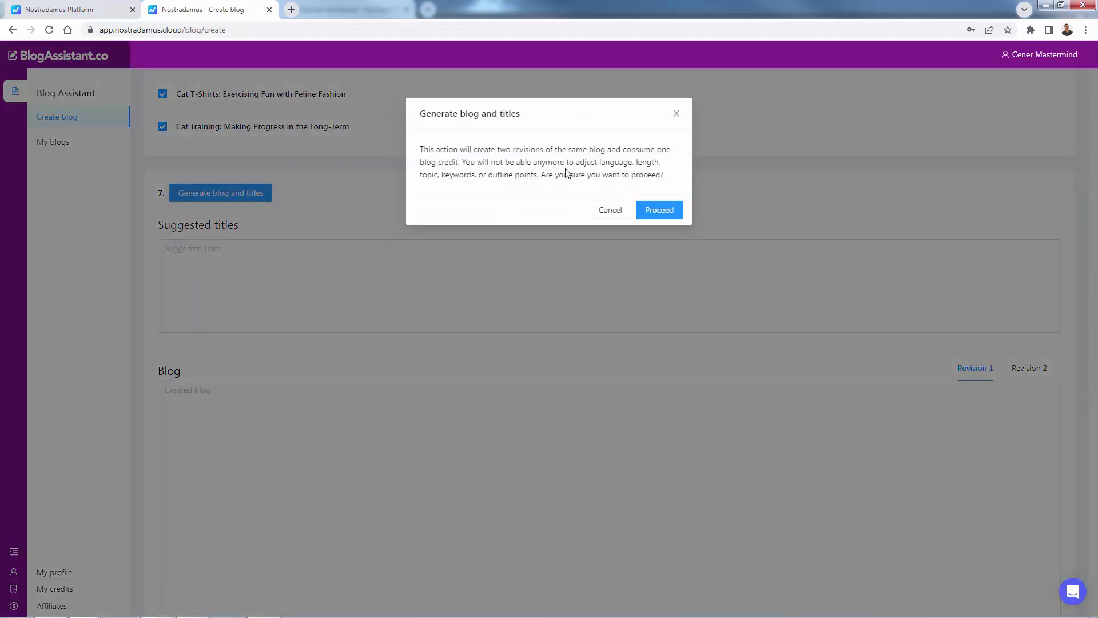
click(660, 207)
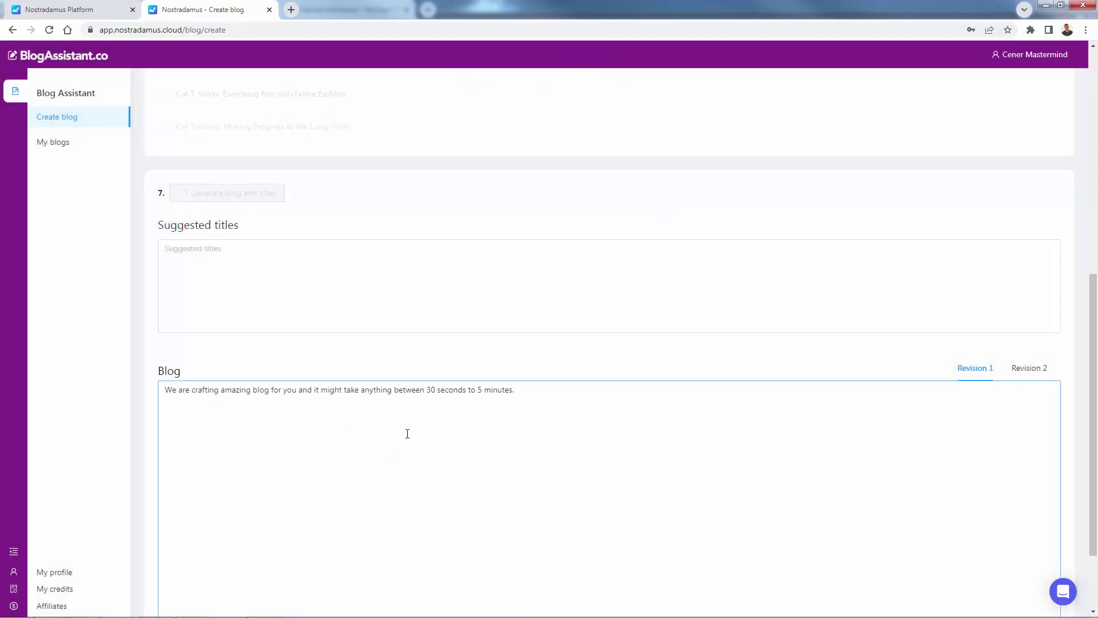
click(166, 126)
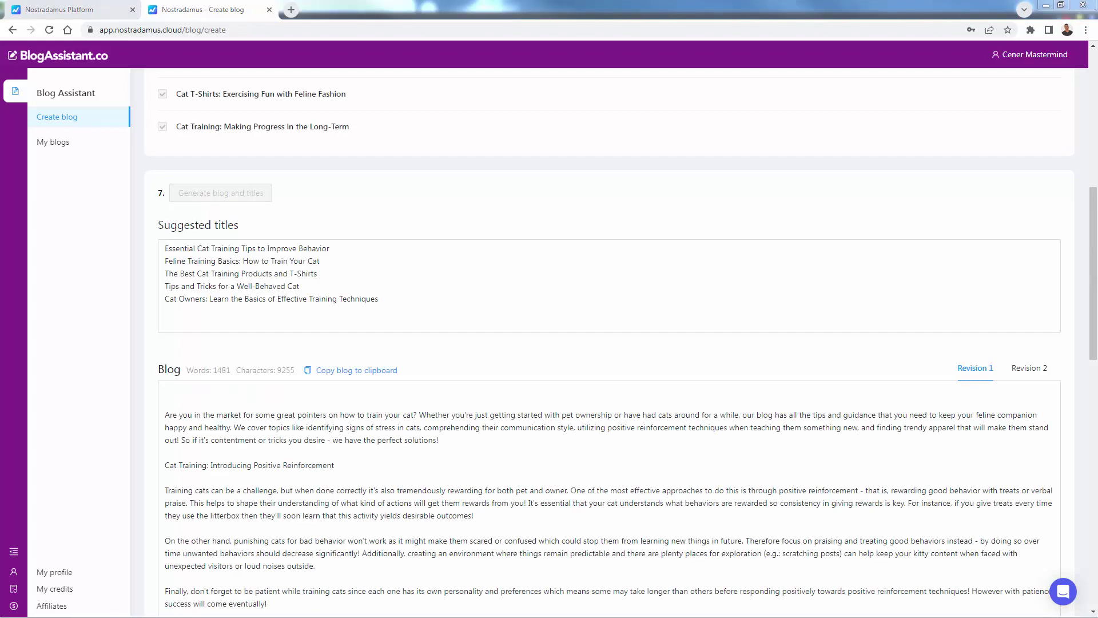
triple_click(261, 248)
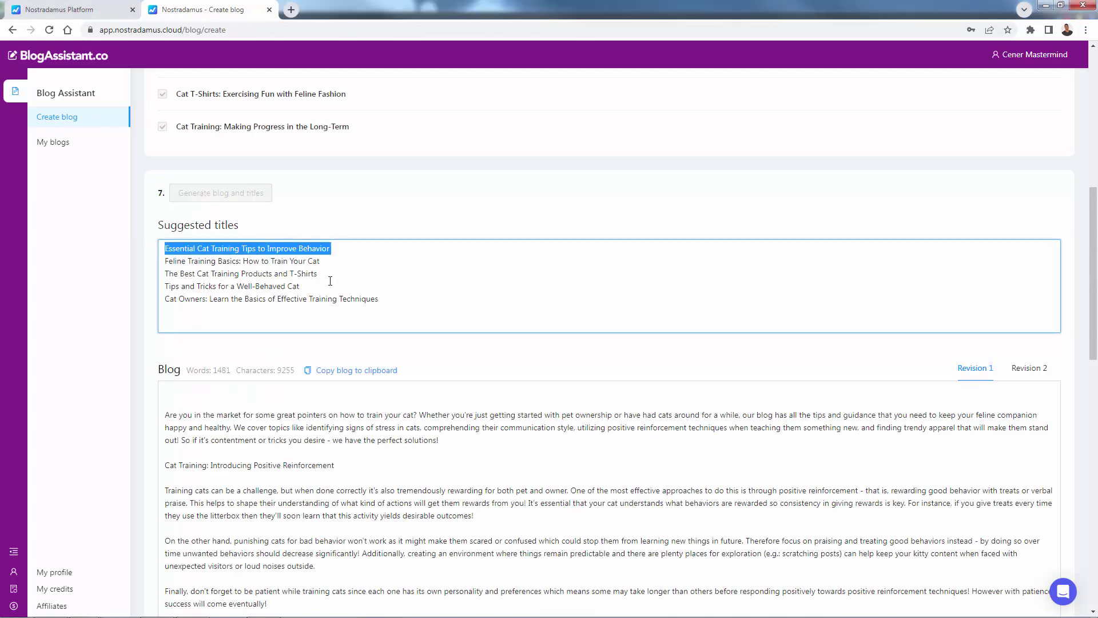
triple_click(259, 274)
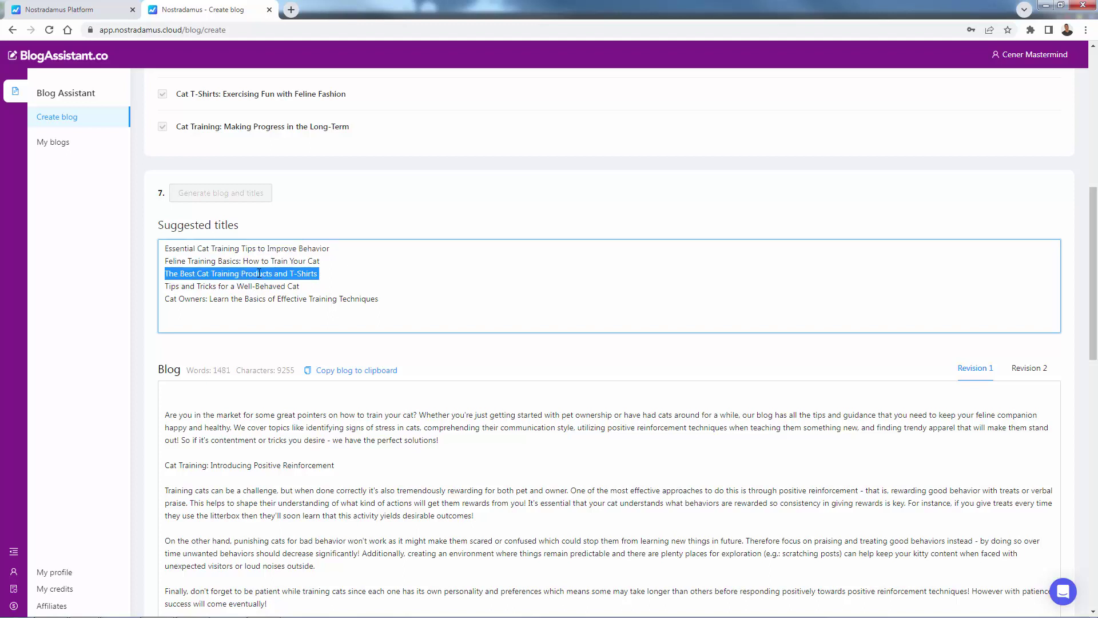
triple_click(259, 275)
click(341, 218)
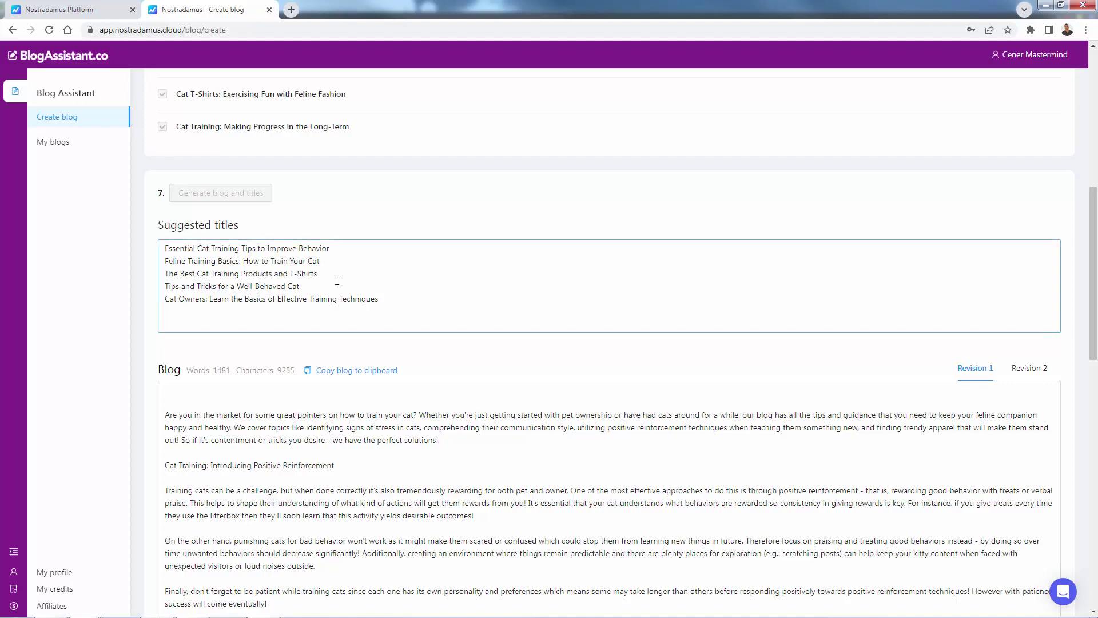
Review the Cat Tips and T-shirts passages, then copy the whole blog to the clipboard.
scroll(337, 280, down, 2)
scroll(337, 281, down, 2)
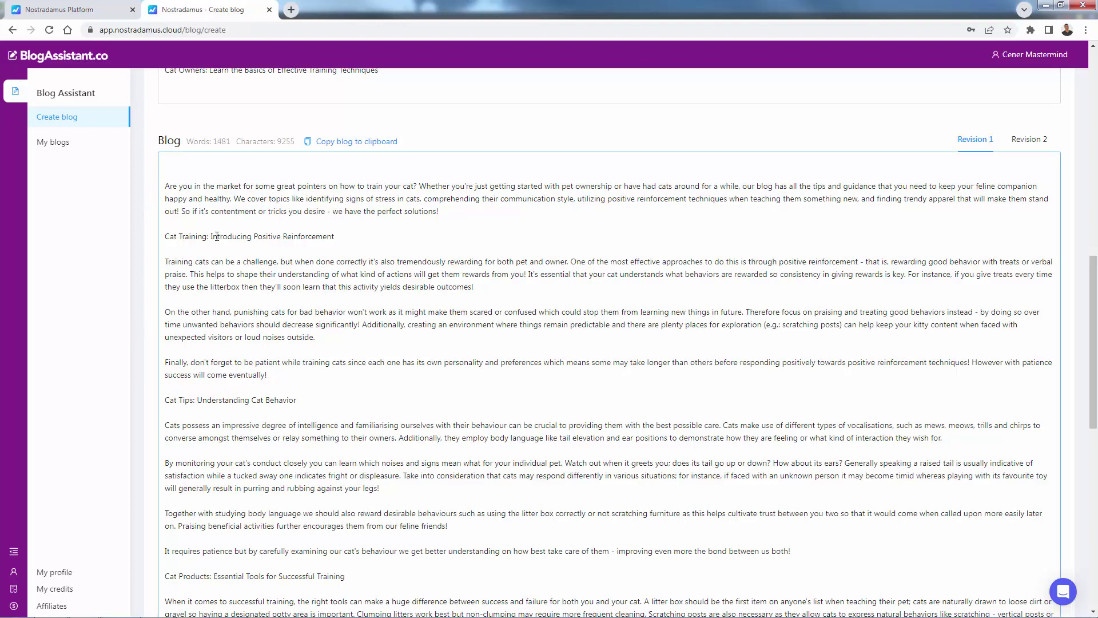
triple_click(212, 400)
click(213, 400)
scroll(316, 401, down, 4)
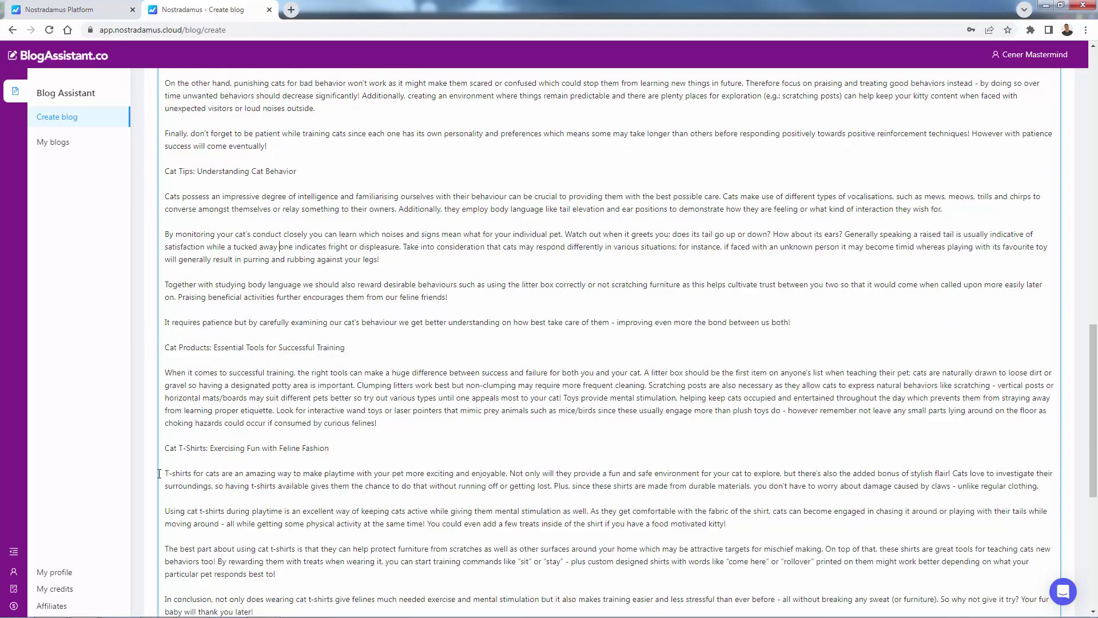
drag(163, 474, 424, 487)
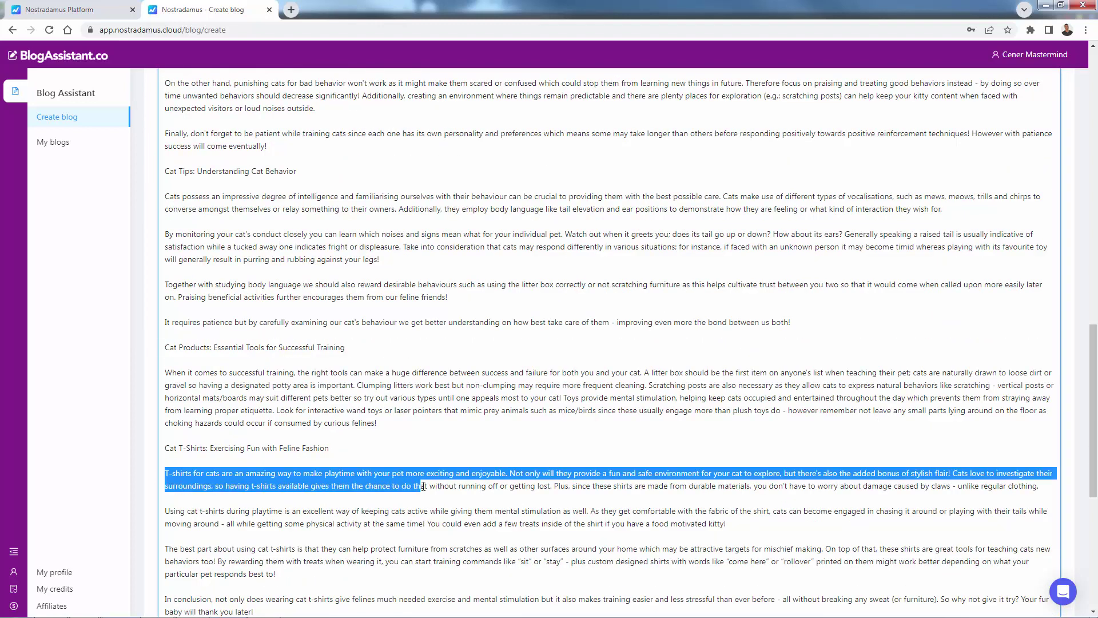
click(420, 485)
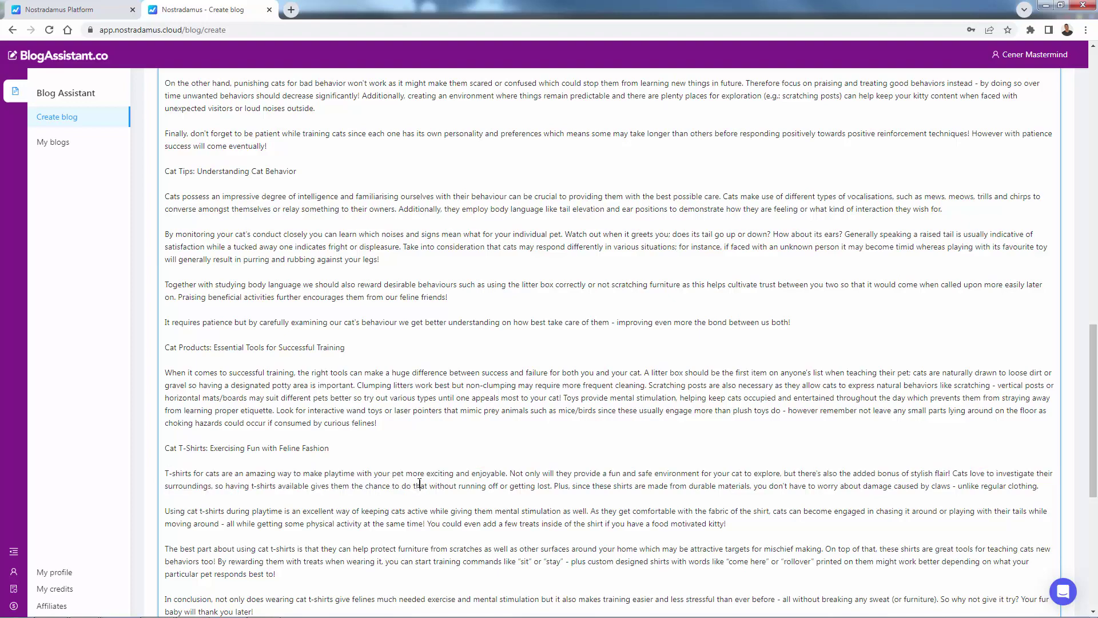
drag(165, 474, 273, 476)
click(274, 478)
scroll(273, 478, down, 7)
scroll(273, 479, up, 6)
scroll(274, 478, up, 15)
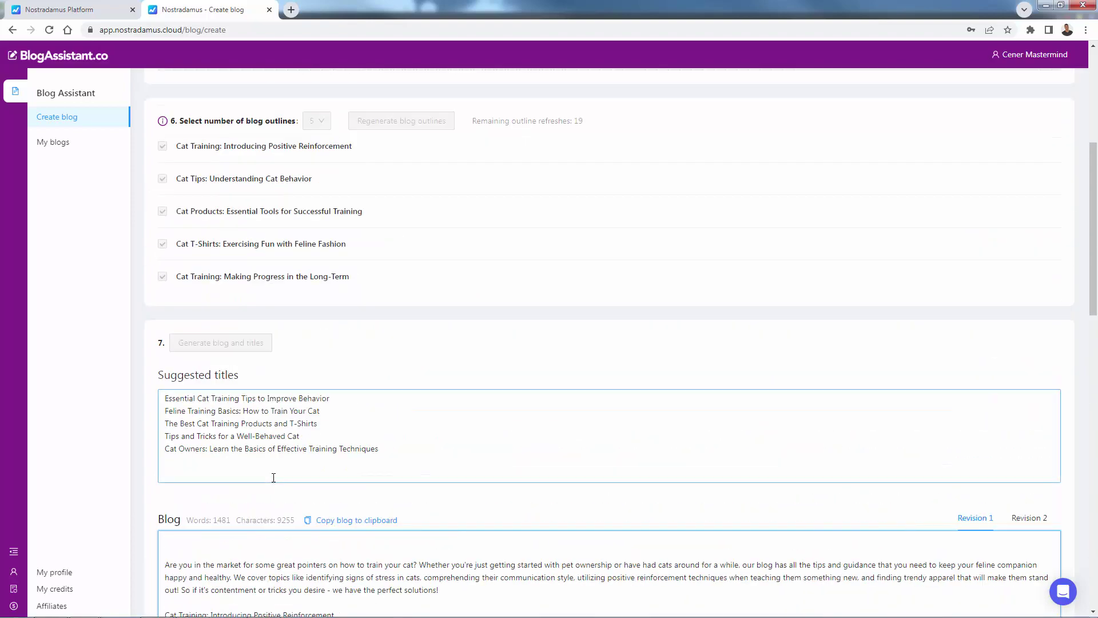
click(333, 519)
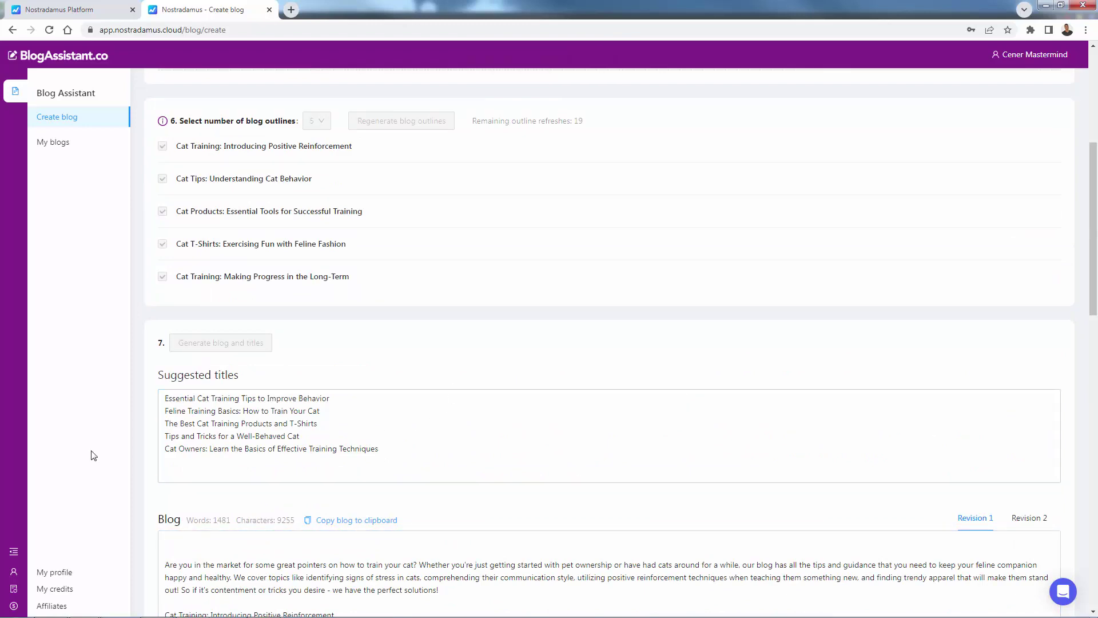
scroll(279, 551, down, 2)
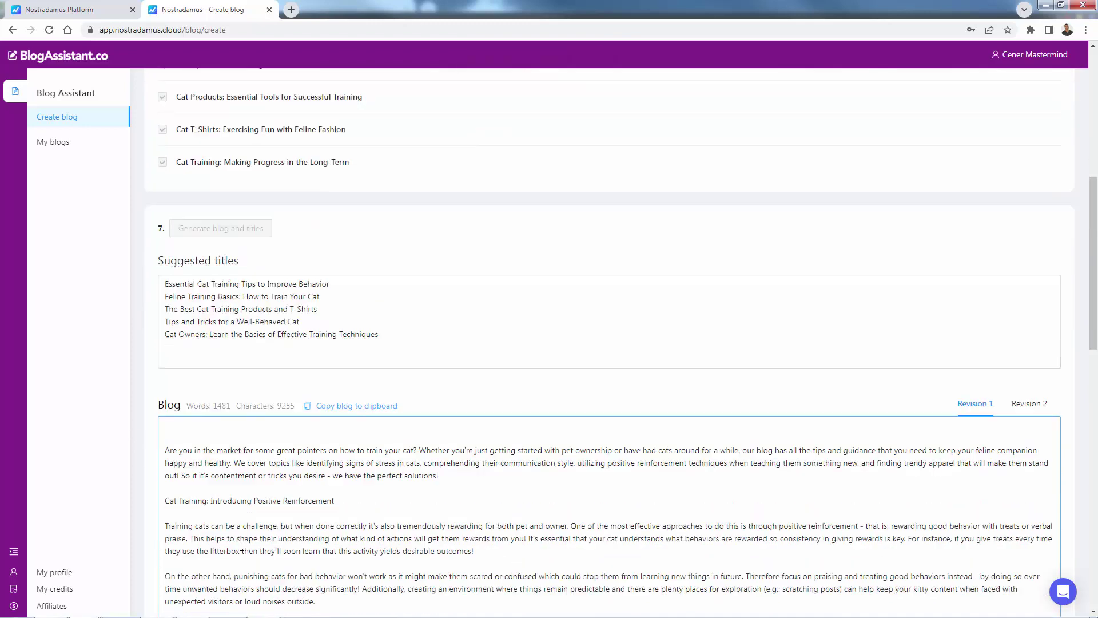
click(1024, 405)
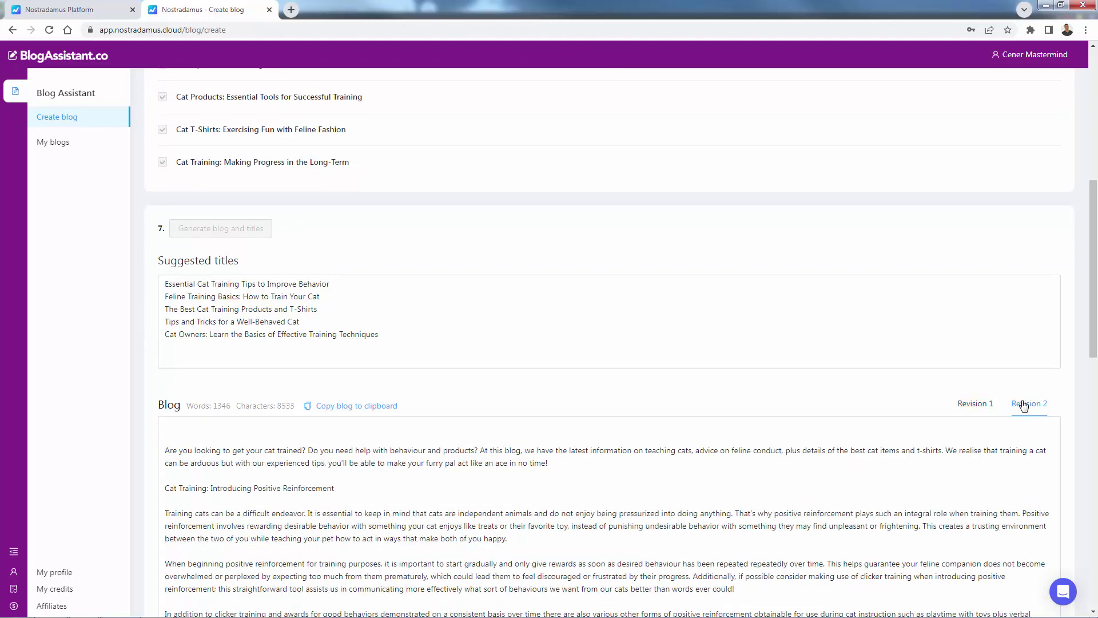
click(966, 409)
scroll(948, 408, down, 3)
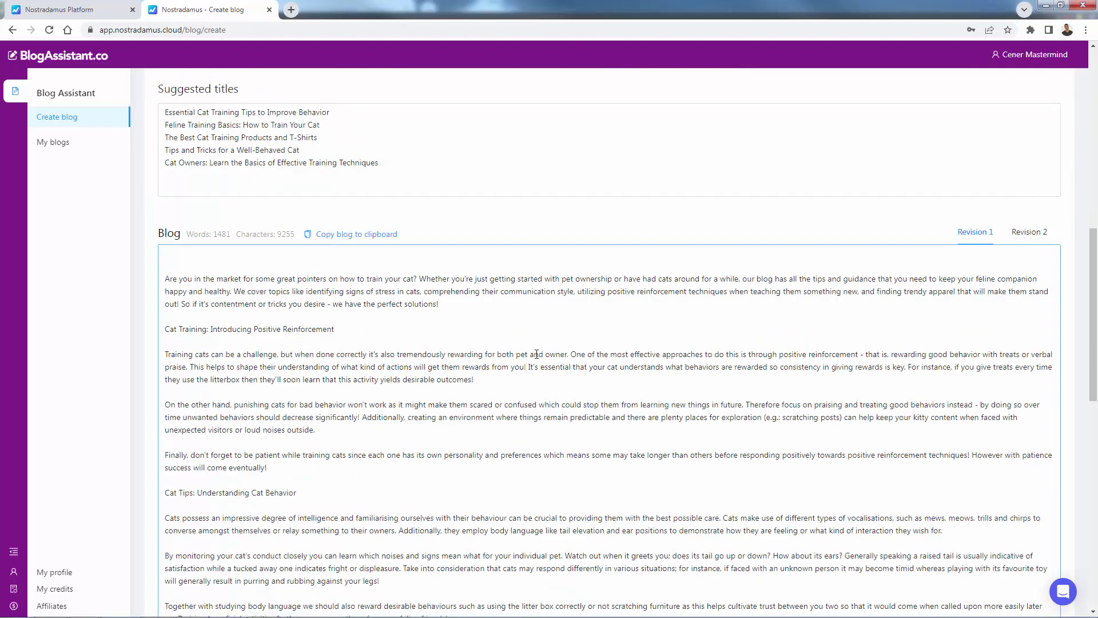
click(1028, 235)
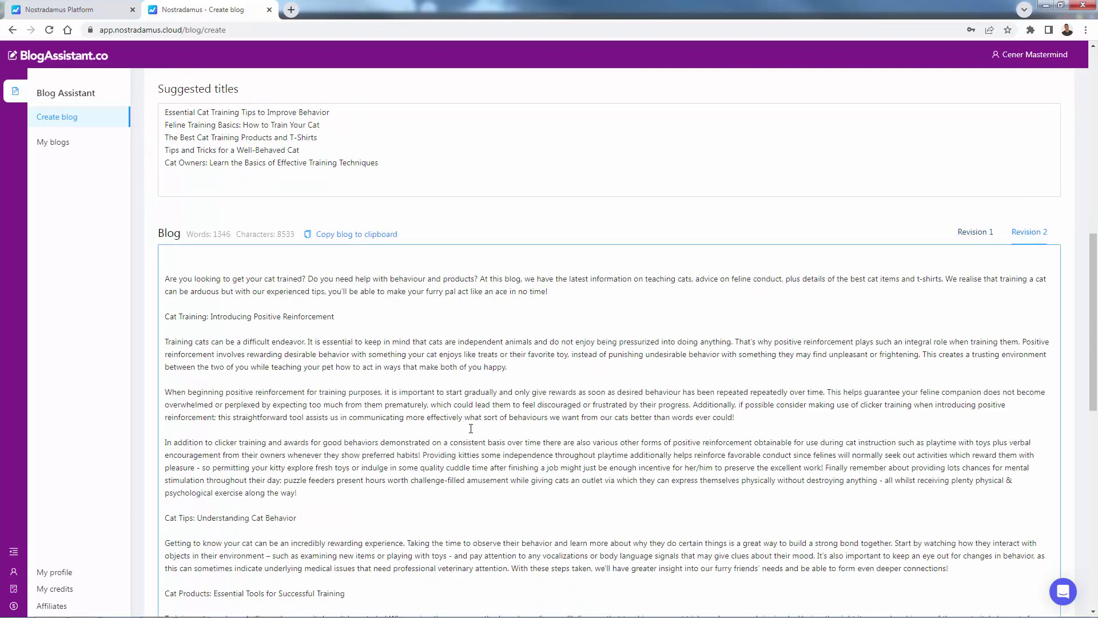
drag(302, 382, 738, 420)
click(302, 382)
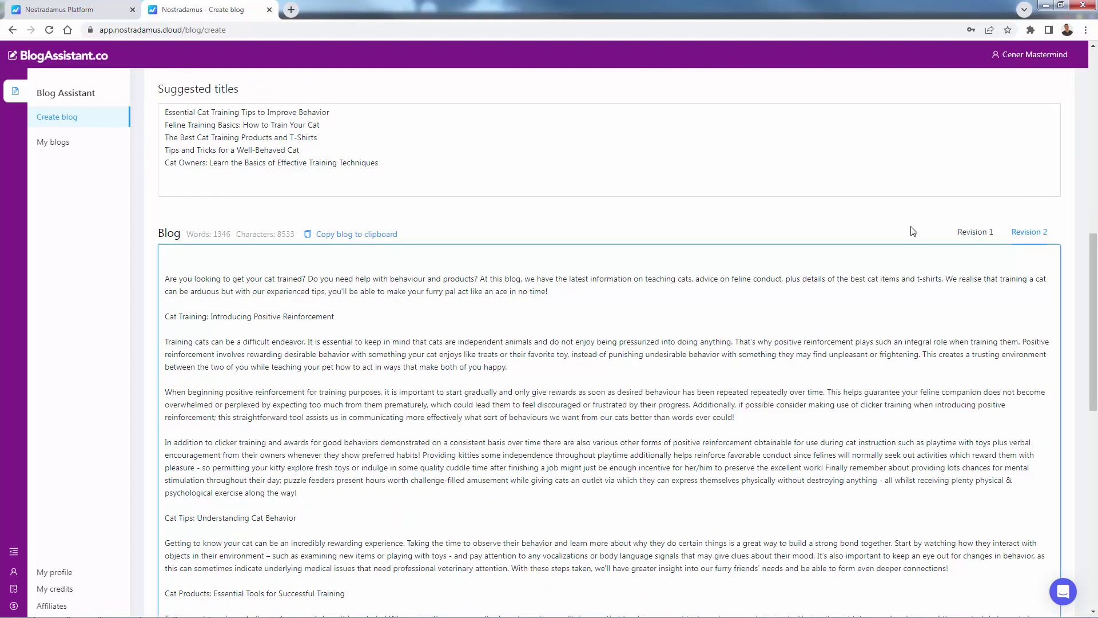
click(972, 232)
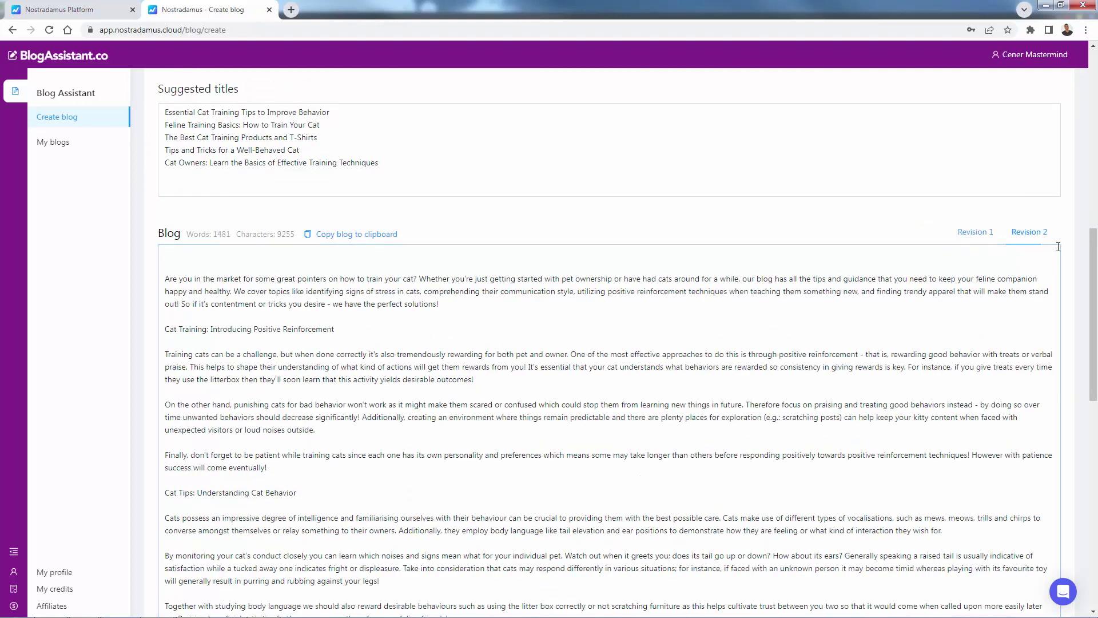
scroll(651, 340, down, 2)
scroll(652, 340, down, 1)
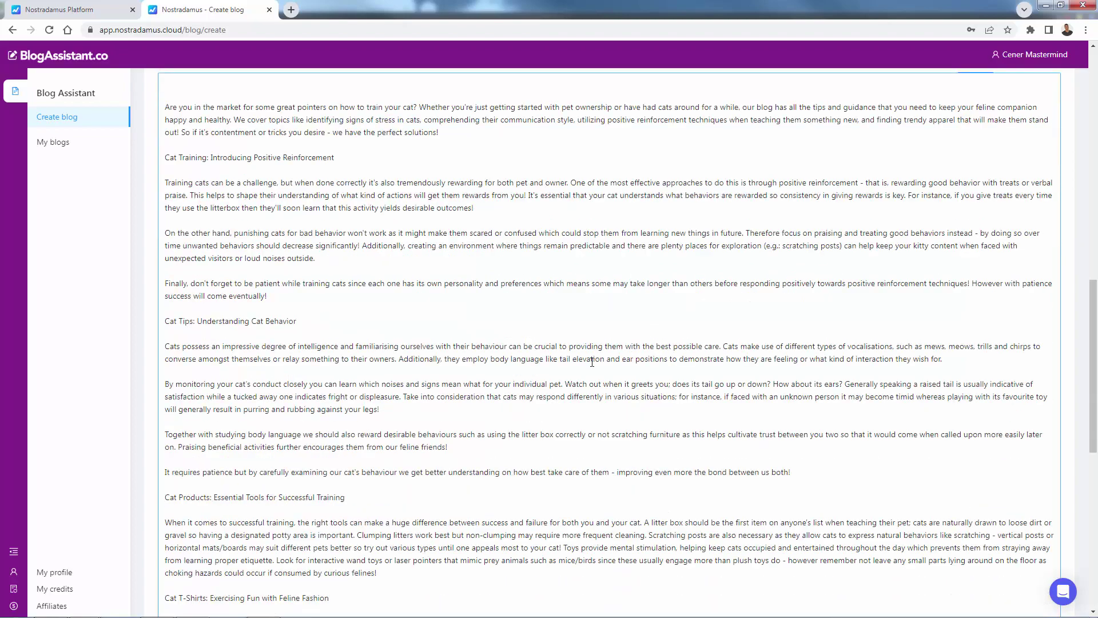
scroll(625, 363, down, 1)
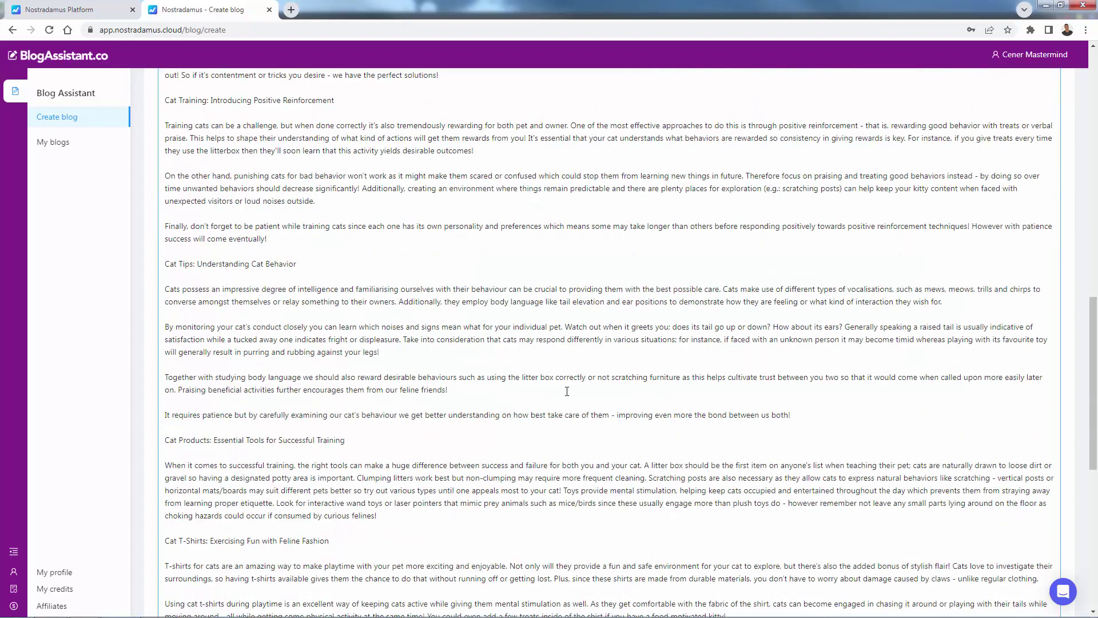
scroll(491, 437, down, 4)
scroll(475, 437, down, 2)
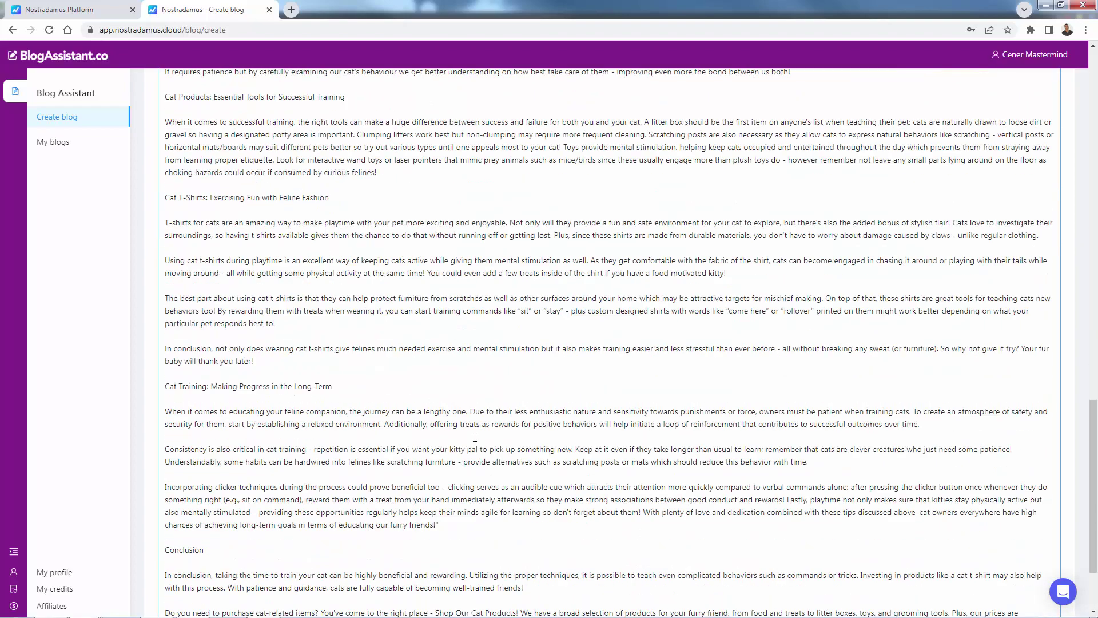
scroll(474, 437, up, 15)
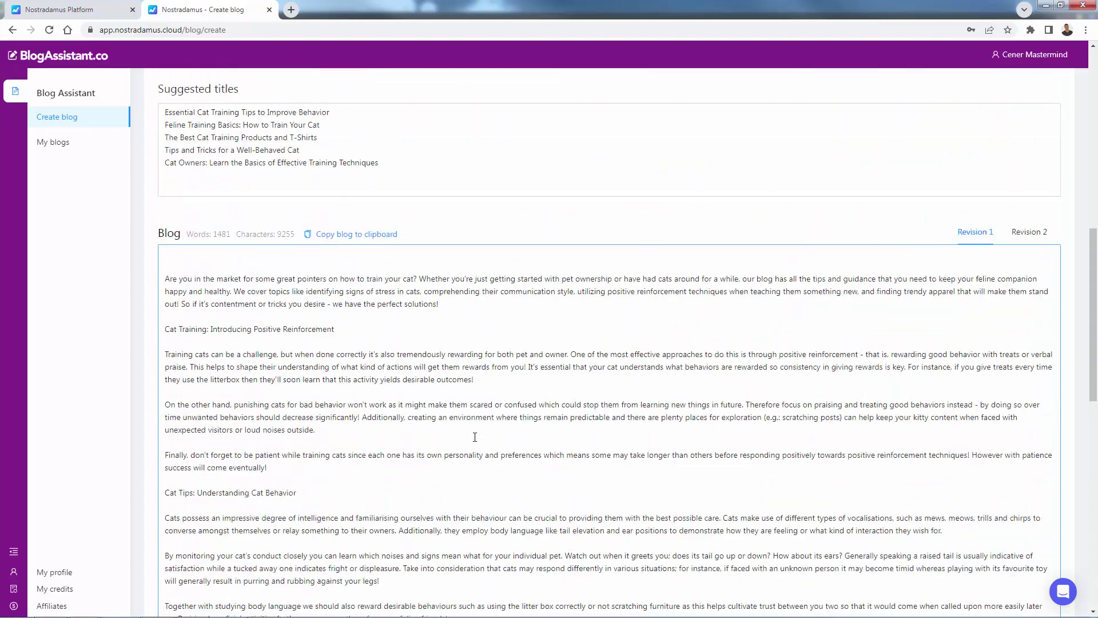
scroll(434, 429, up, 3)
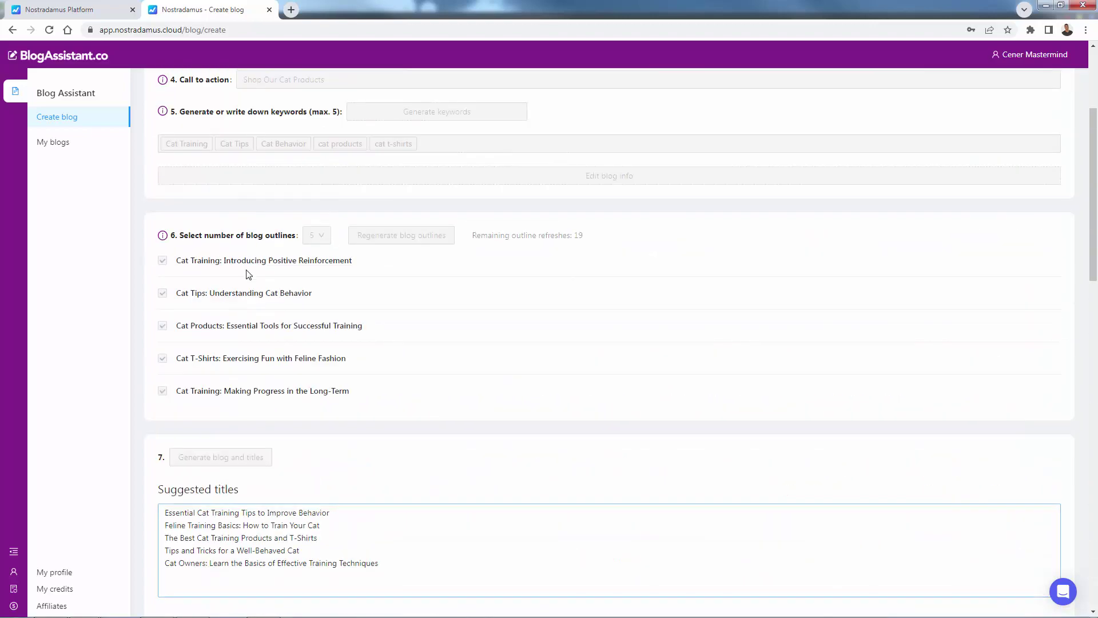
scroll(277, 370, up, 1)
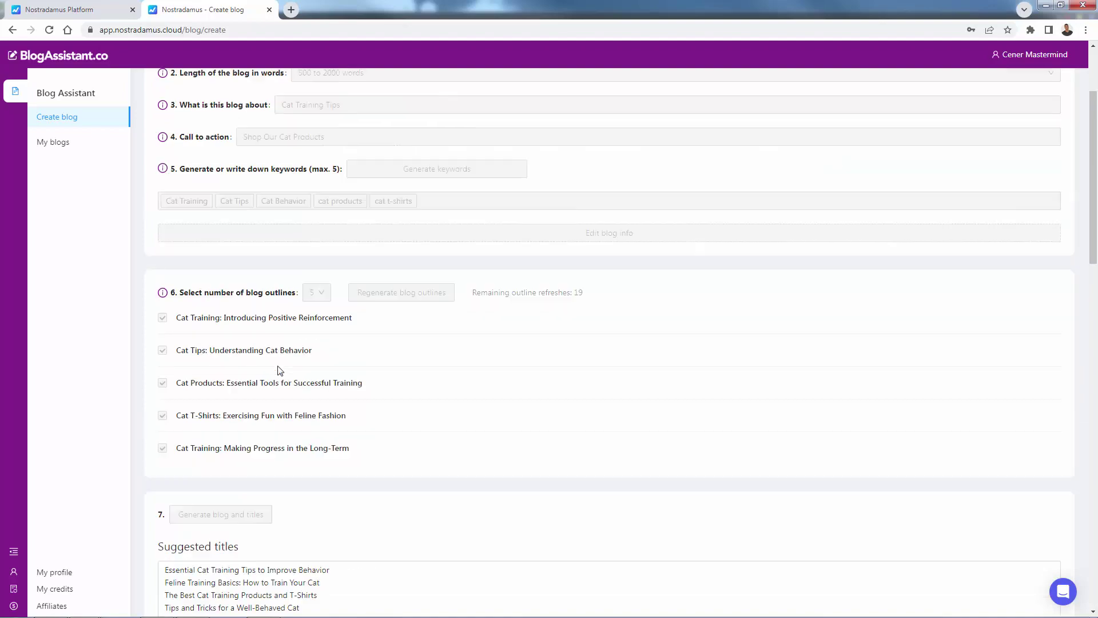
scroll(278, 371, down, 7)
scroll(281, 371, down, 6)
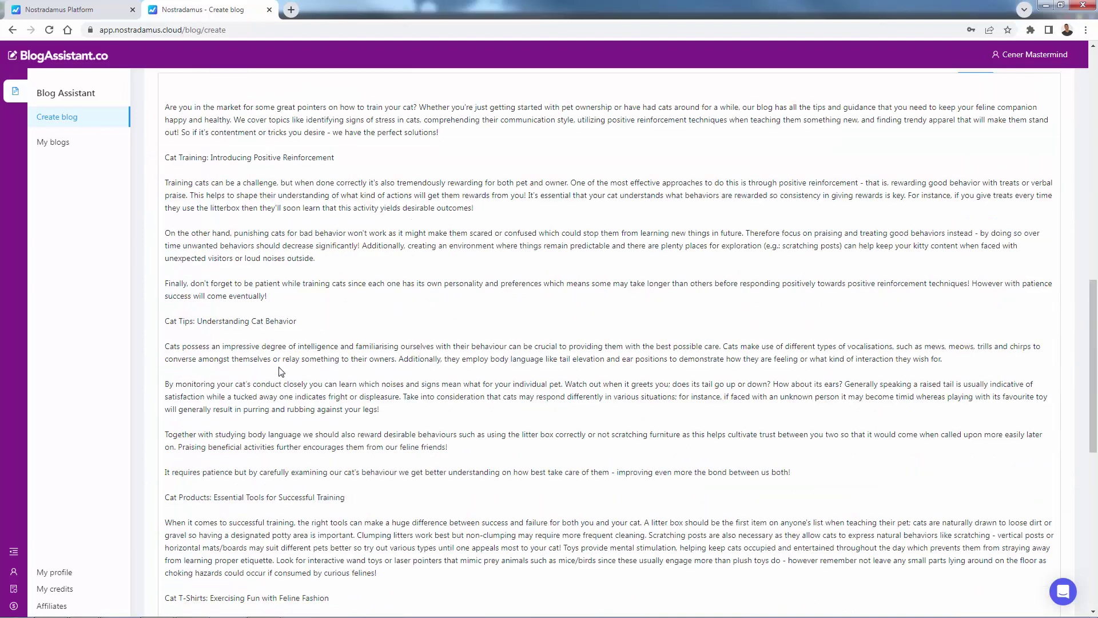
click(281, 371)
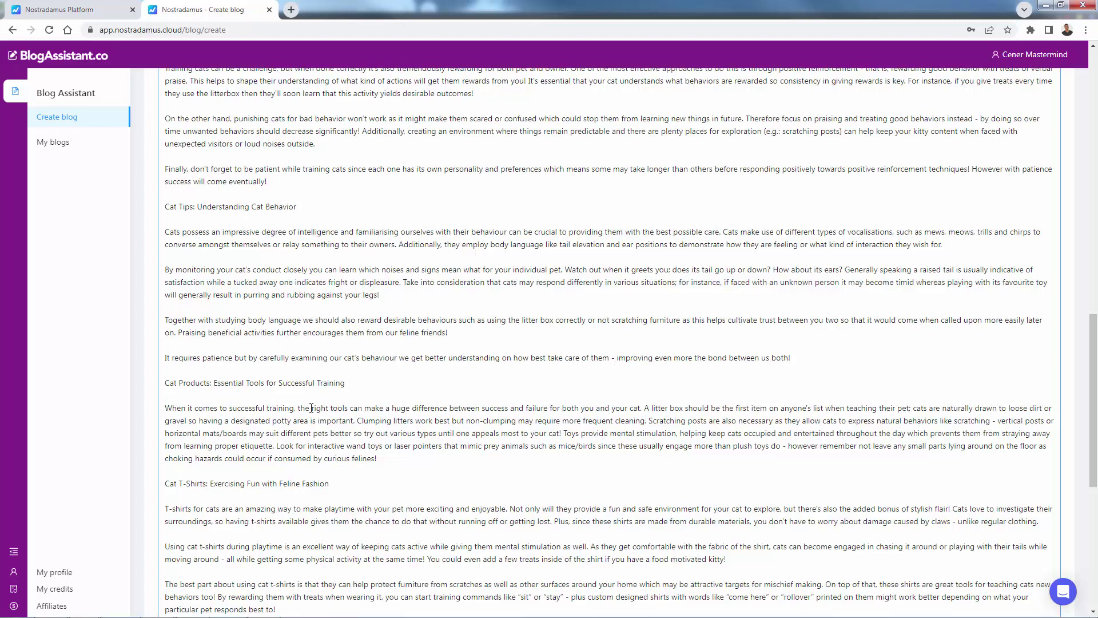
scroll(312, 407, down, 1)
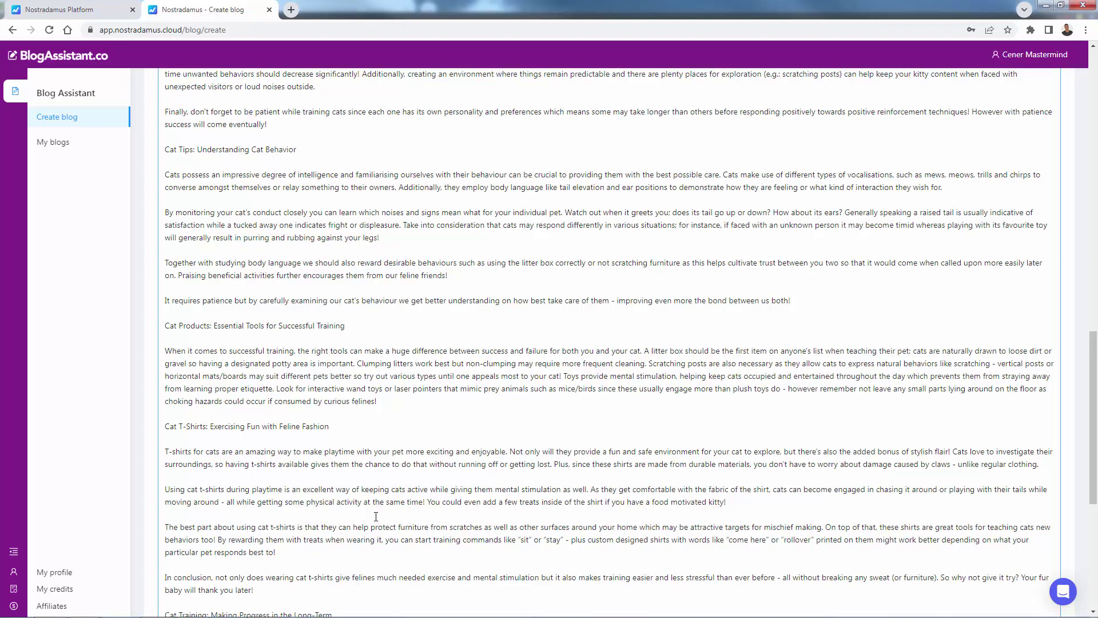
scroll(401, 399, down, 1)
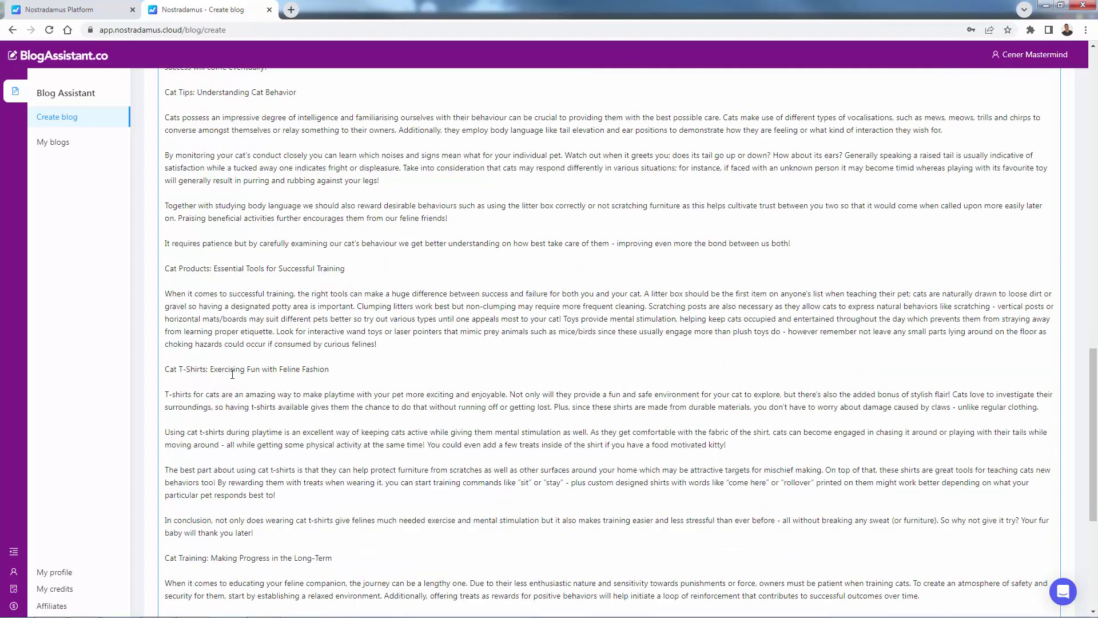
drag(166, 369, 515, 537)
click(515, 537)
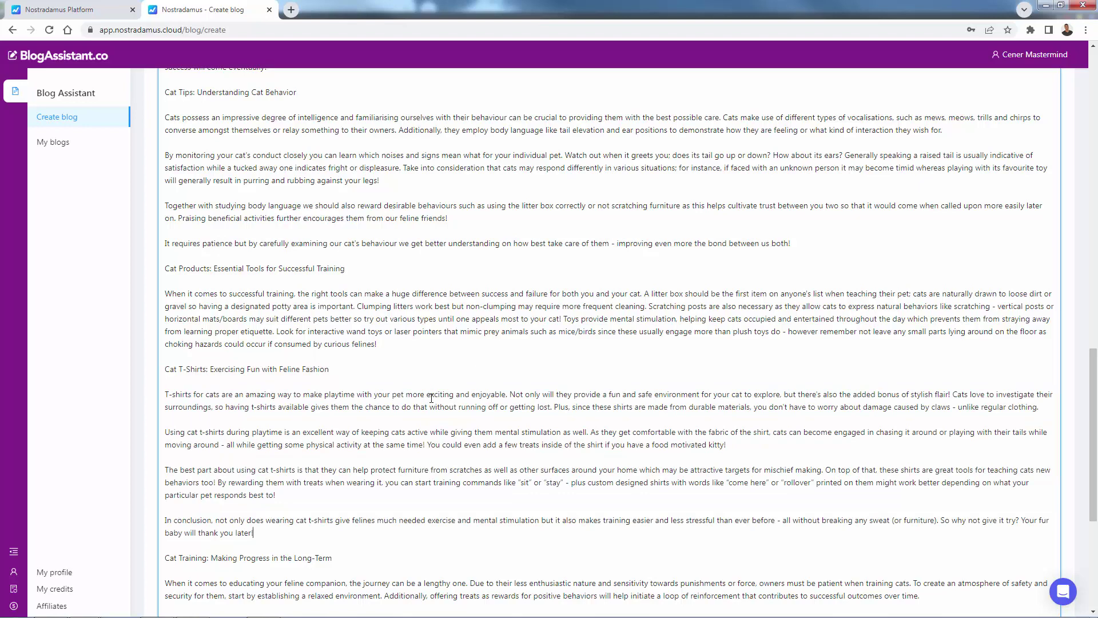
scroll(357, 455, up, 20)
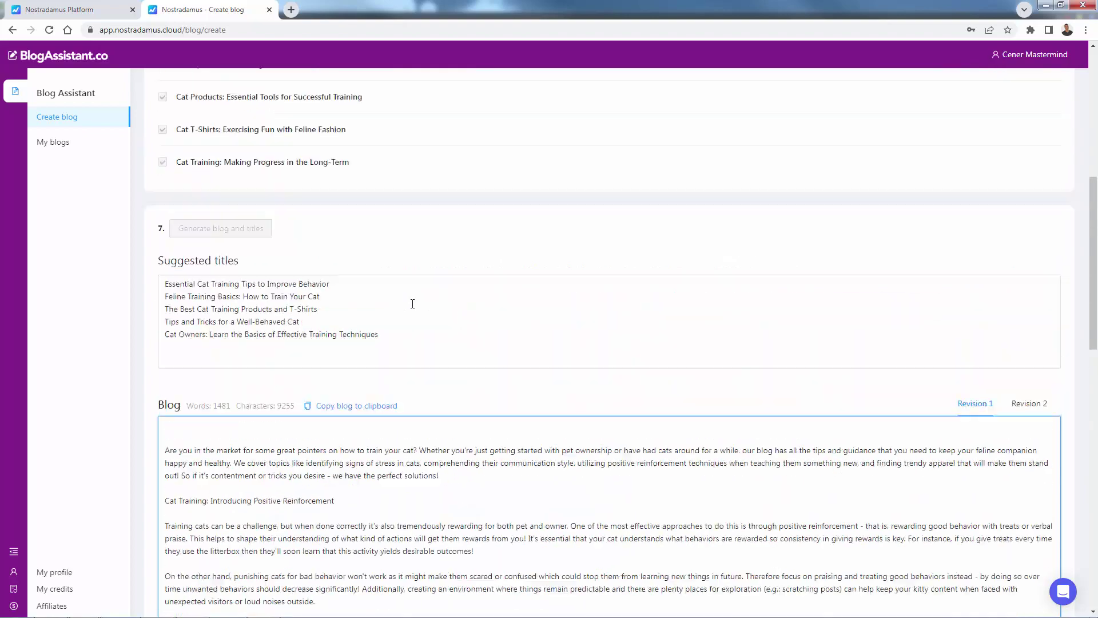
scroll(412, 303, down, 15)
scroll(412, 303, down, 8)
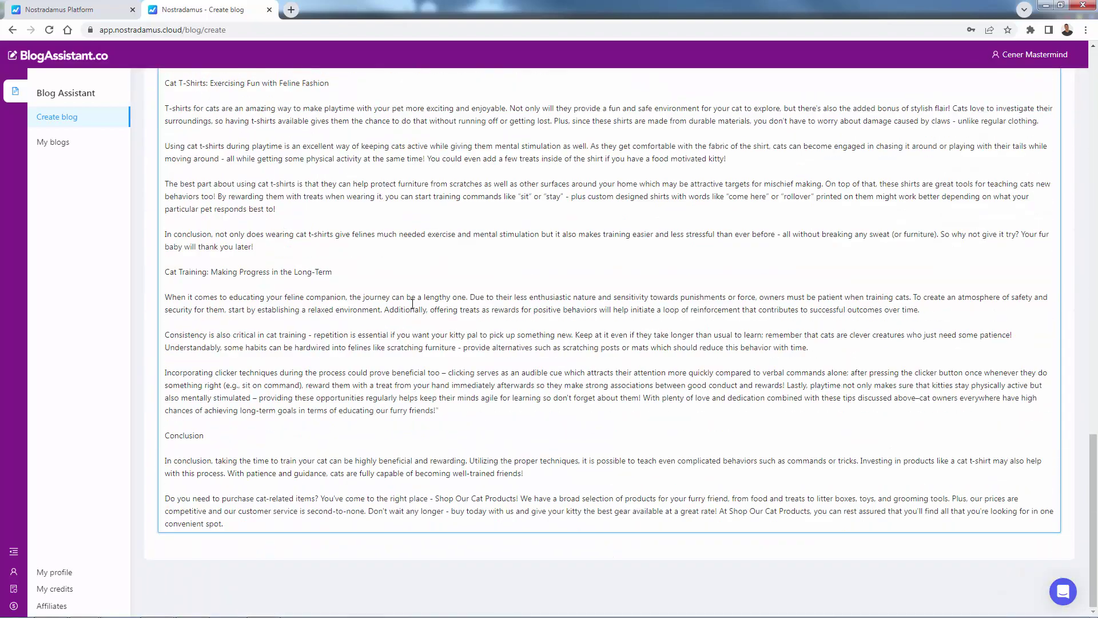
scroll(412, 305, up, 20)
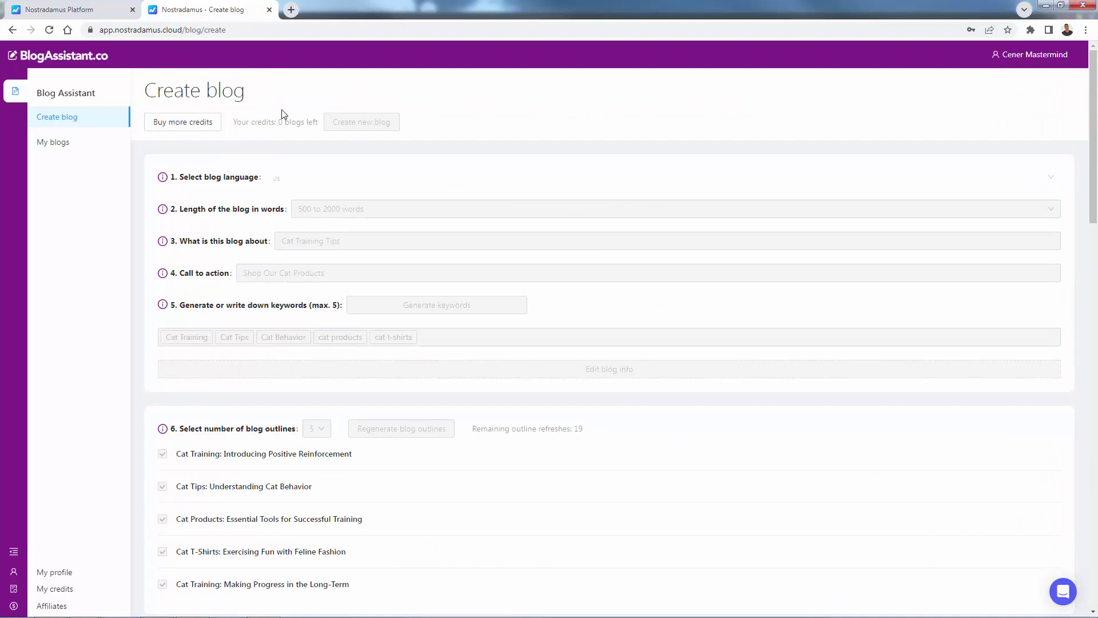
click(71, 152)
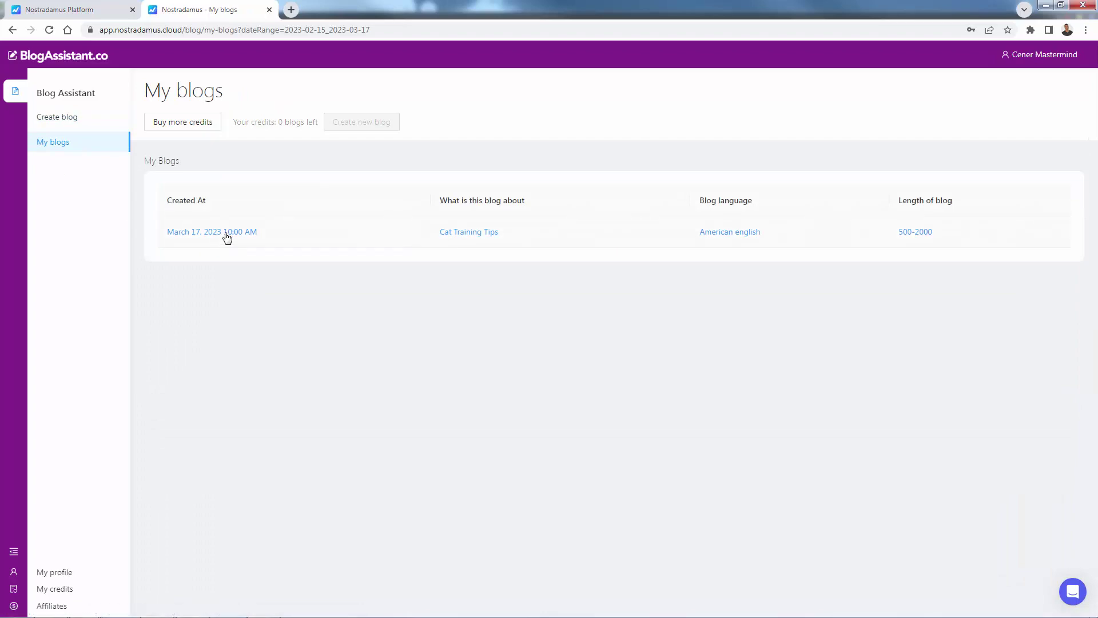
click(227, 235)
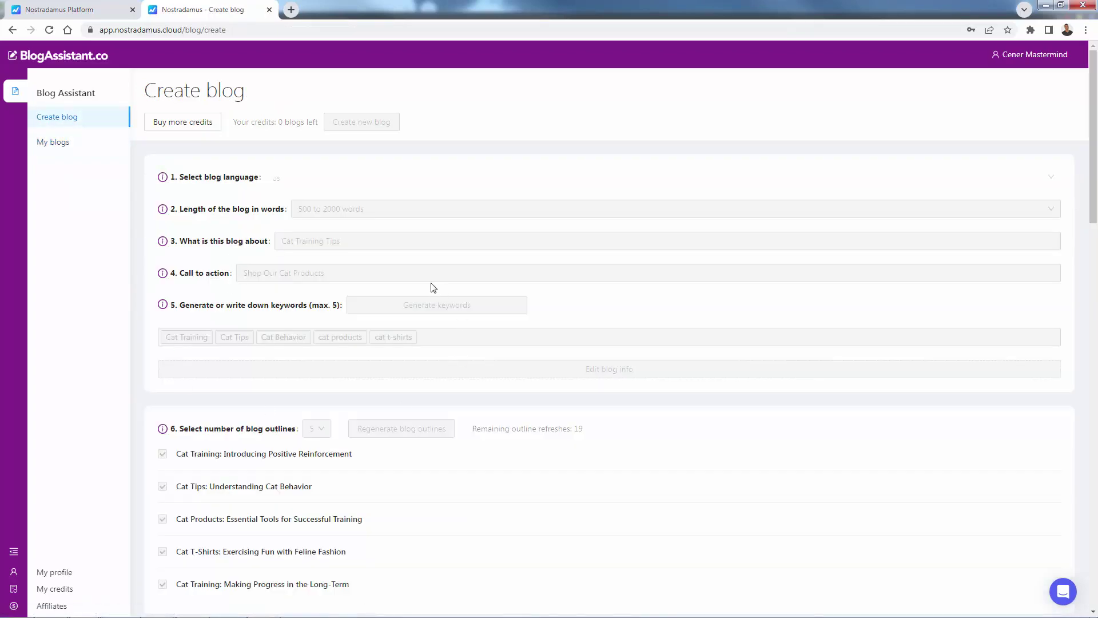
scroll(476, 486, down, 15)
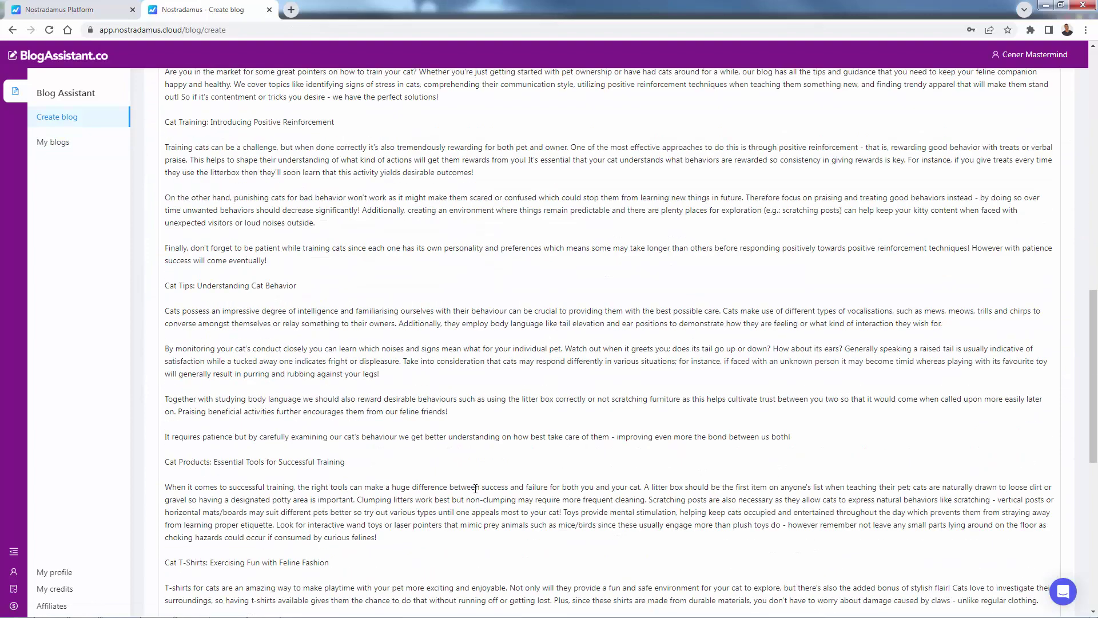
scroll(475, 490, up, 15)
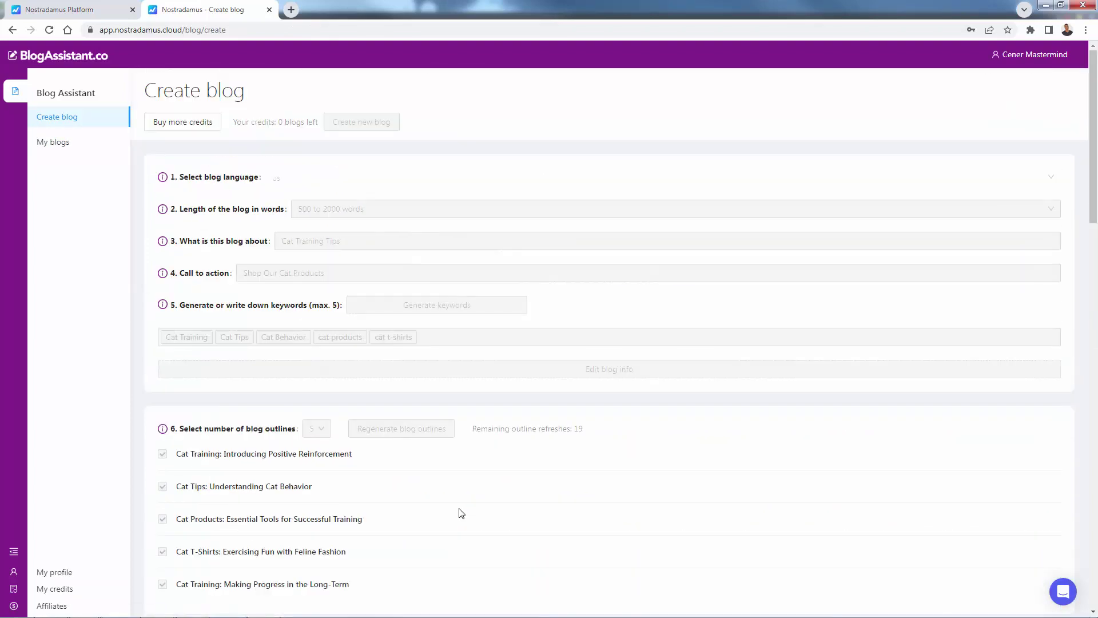